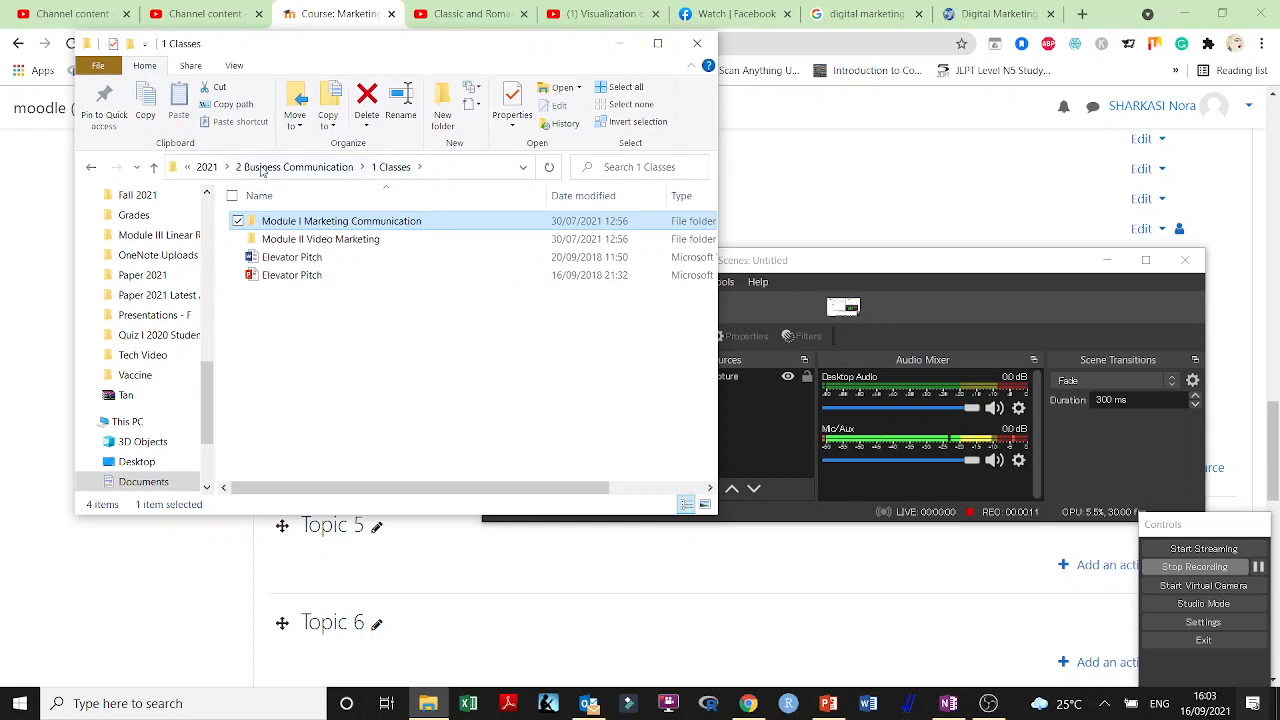
Open the A2 BakeryData - Solution workbook from the Marketing Modeling course's Module I folder, enabling editing and external content.
{"action": "left_click", "coordinate": [206, 167]}
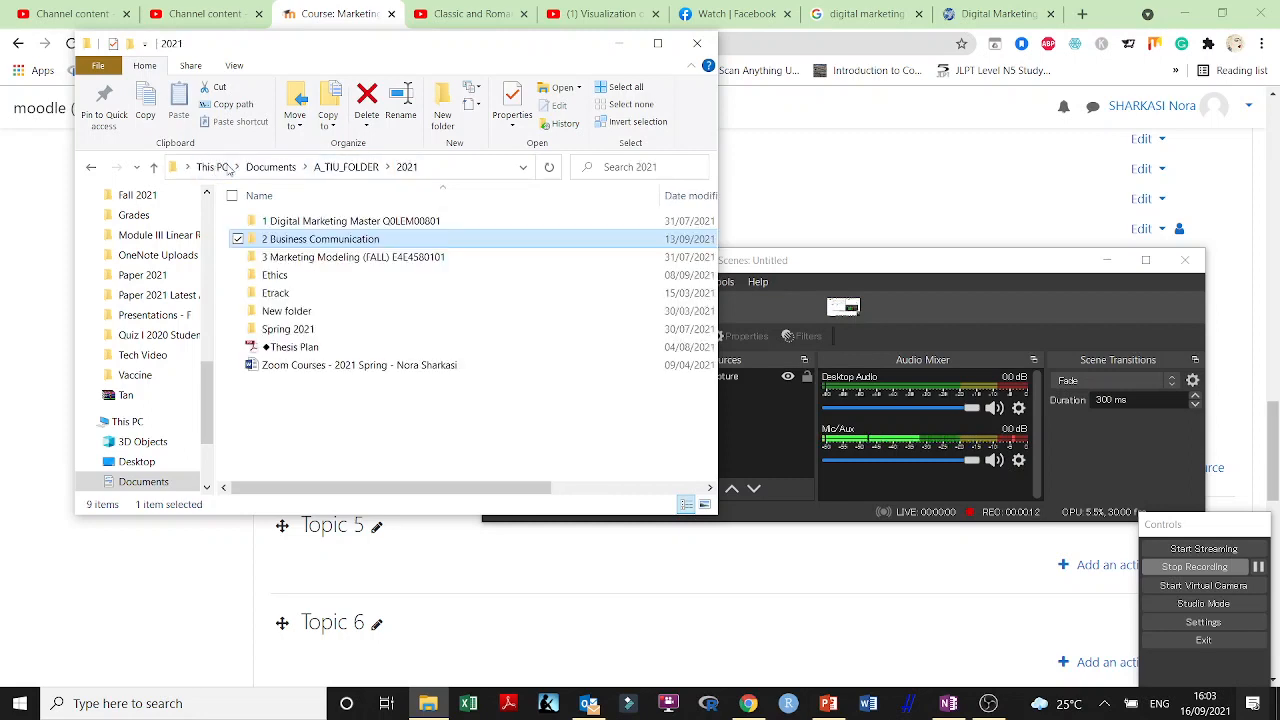
{"action": "double_click", "coordinate": [322, 258]}
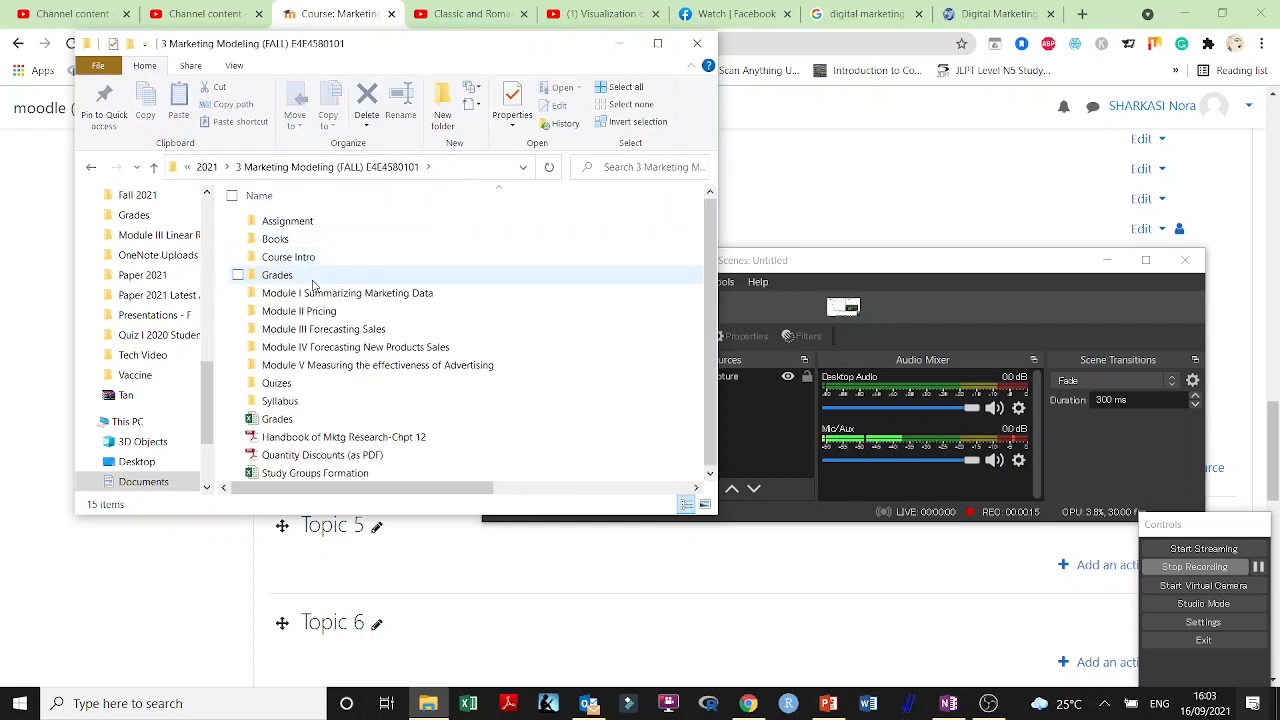
{"action": "double_click", "coordinate": [310, 292]}
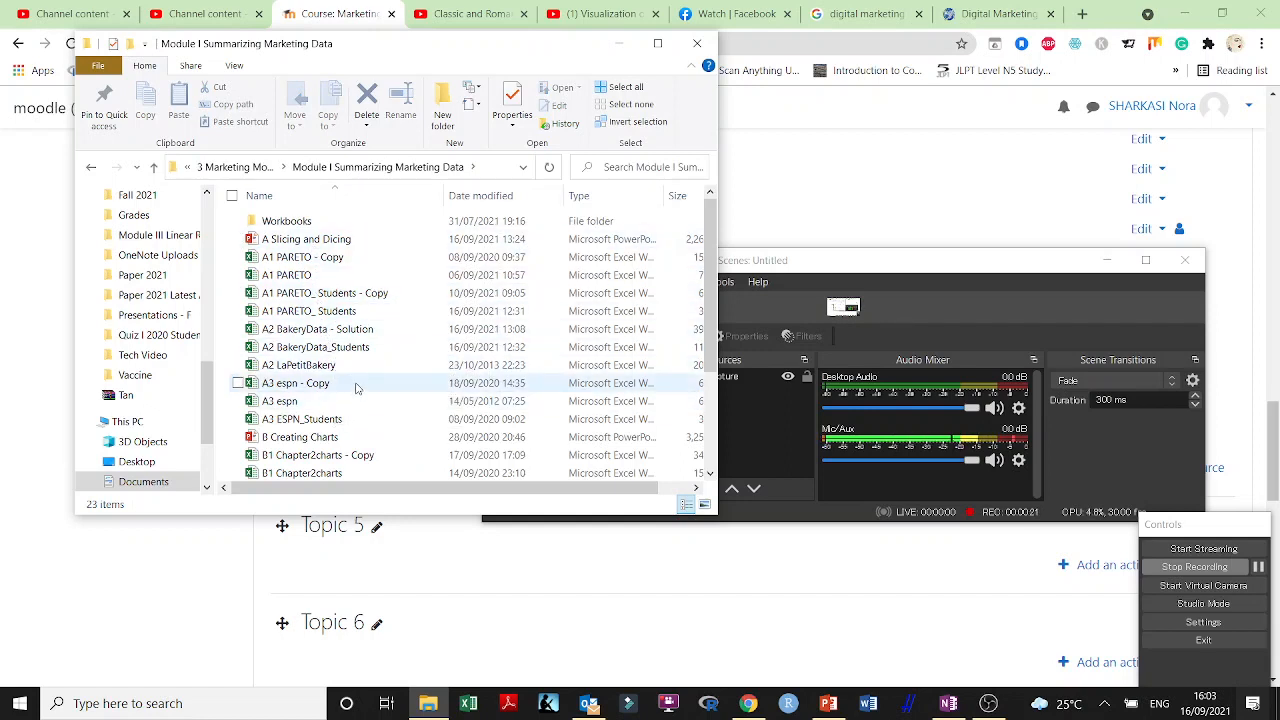
{"action": "double_click", "coordinate": [374, 330]}
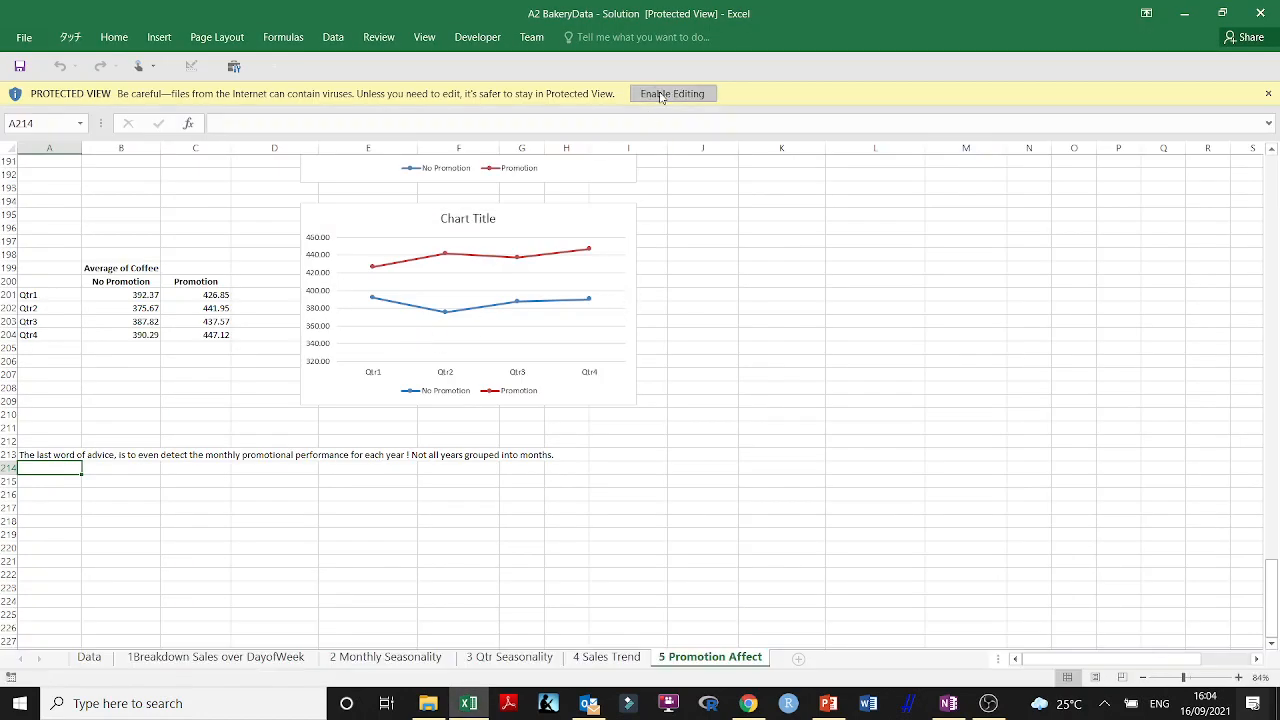
{"action": "left_click", "coordinate": [676, 92]}
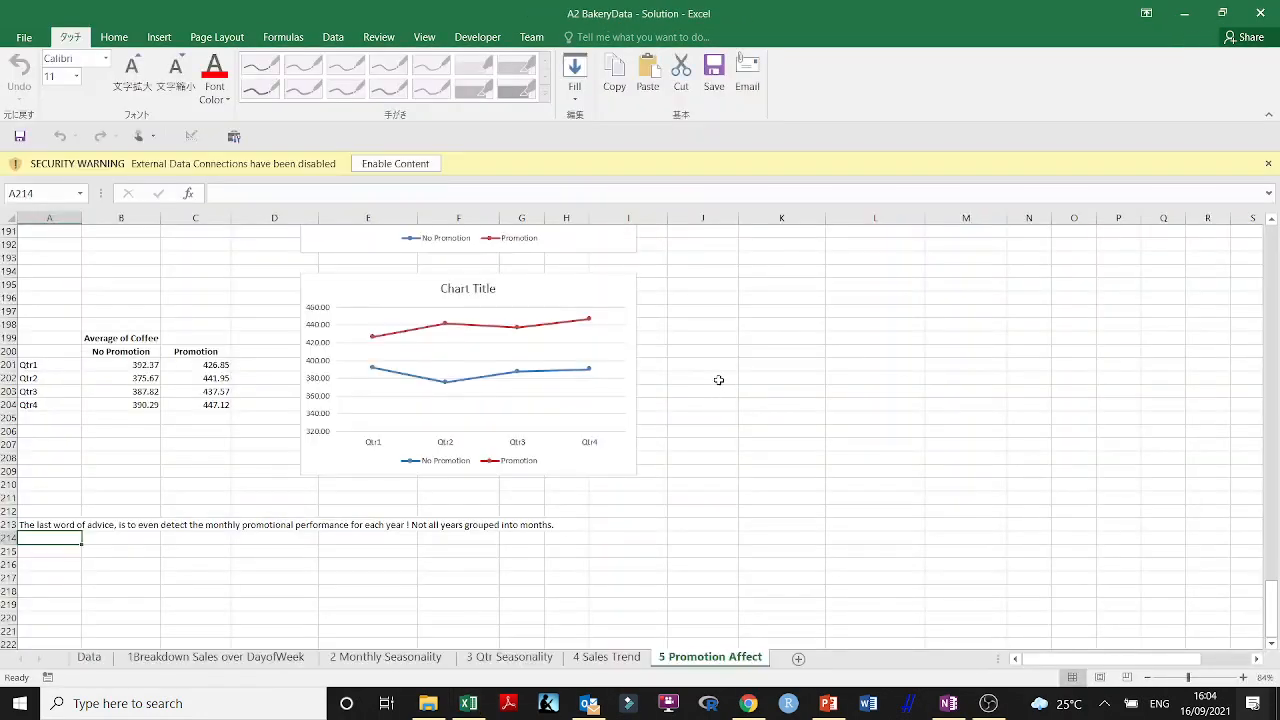
{"action": "left_click", "coordinate": [381, 163]}
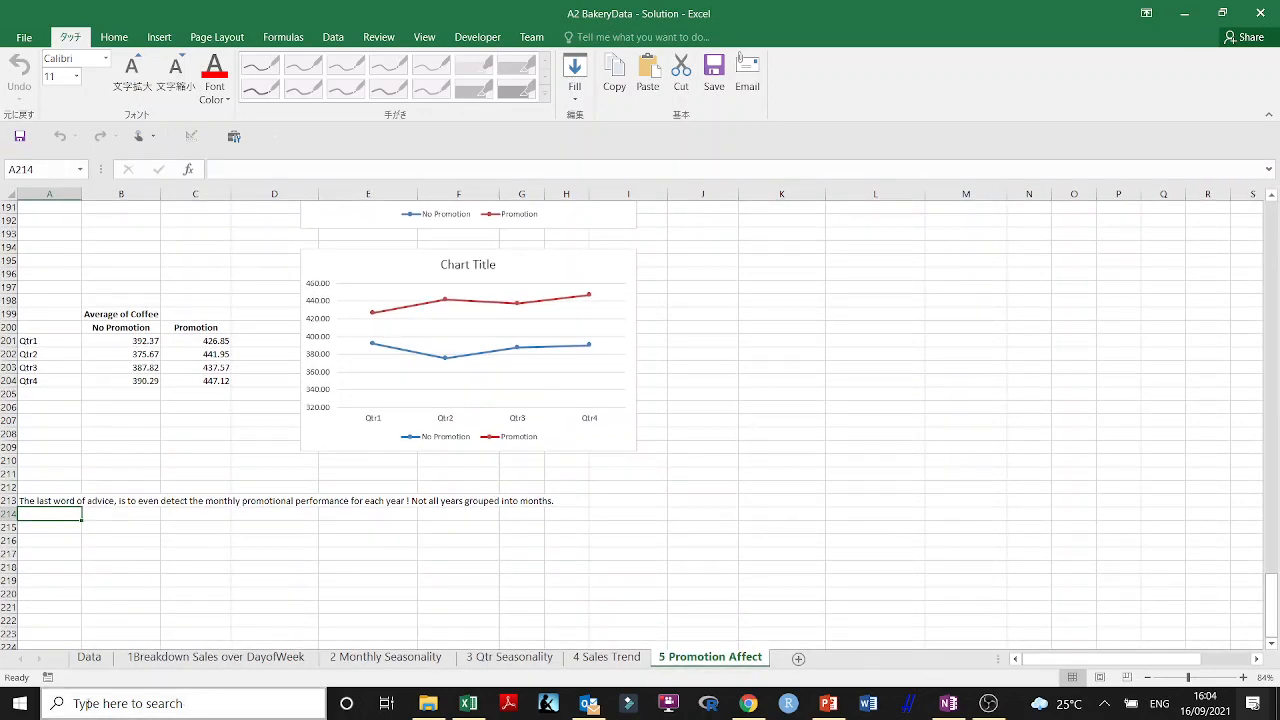
{"action": "left_click", "coordinate": [28, 714]}
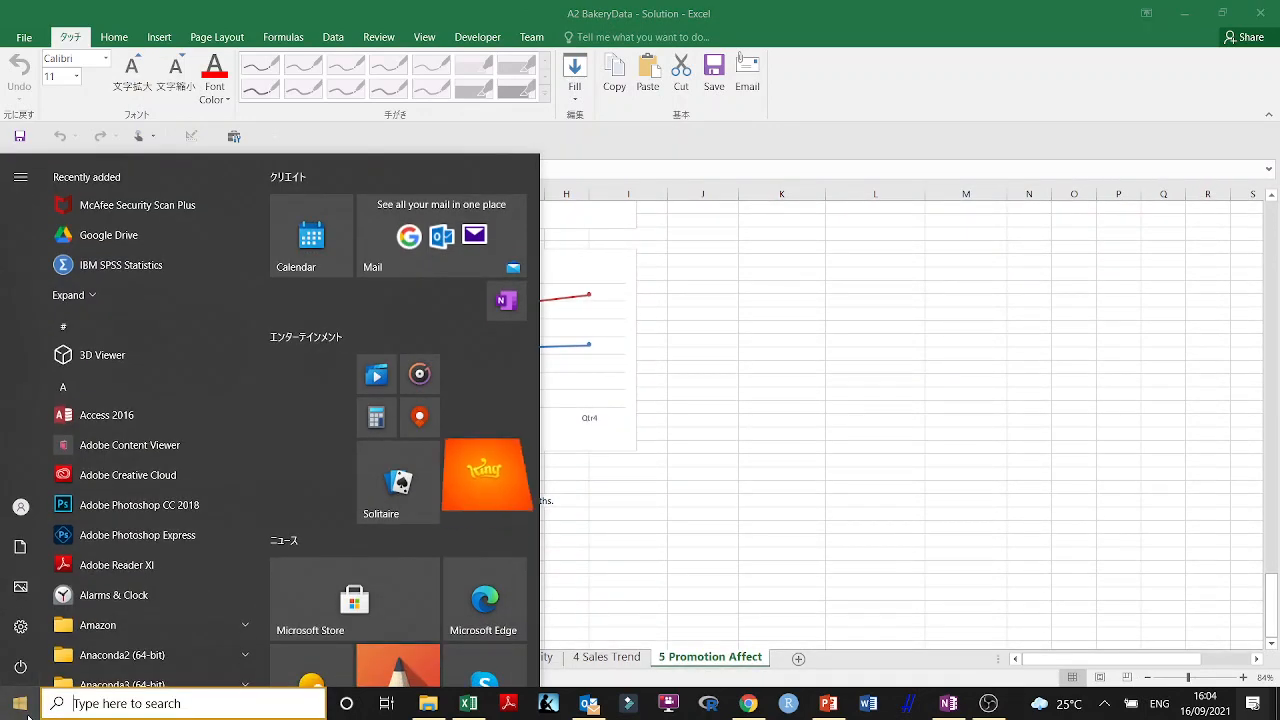
{"action": "left_click", "coordinate": [28, 714]}
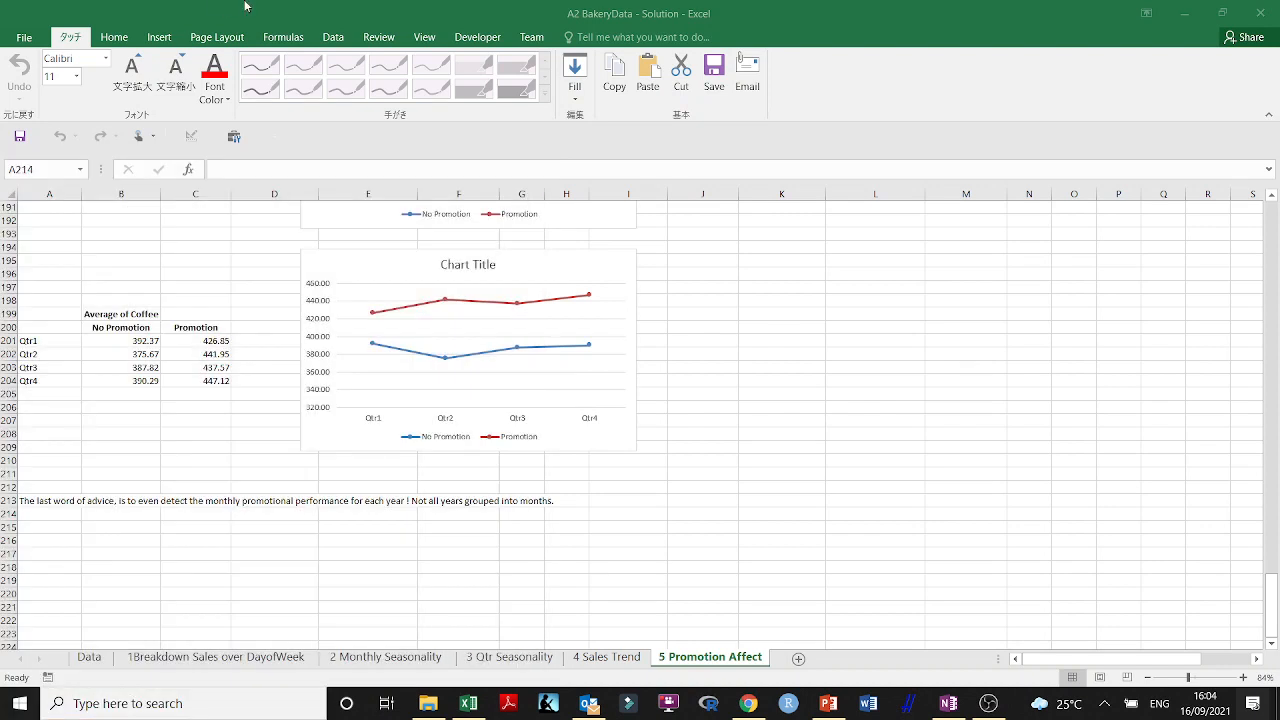
{"action": "left_click", "coordinate": [583, 17]}
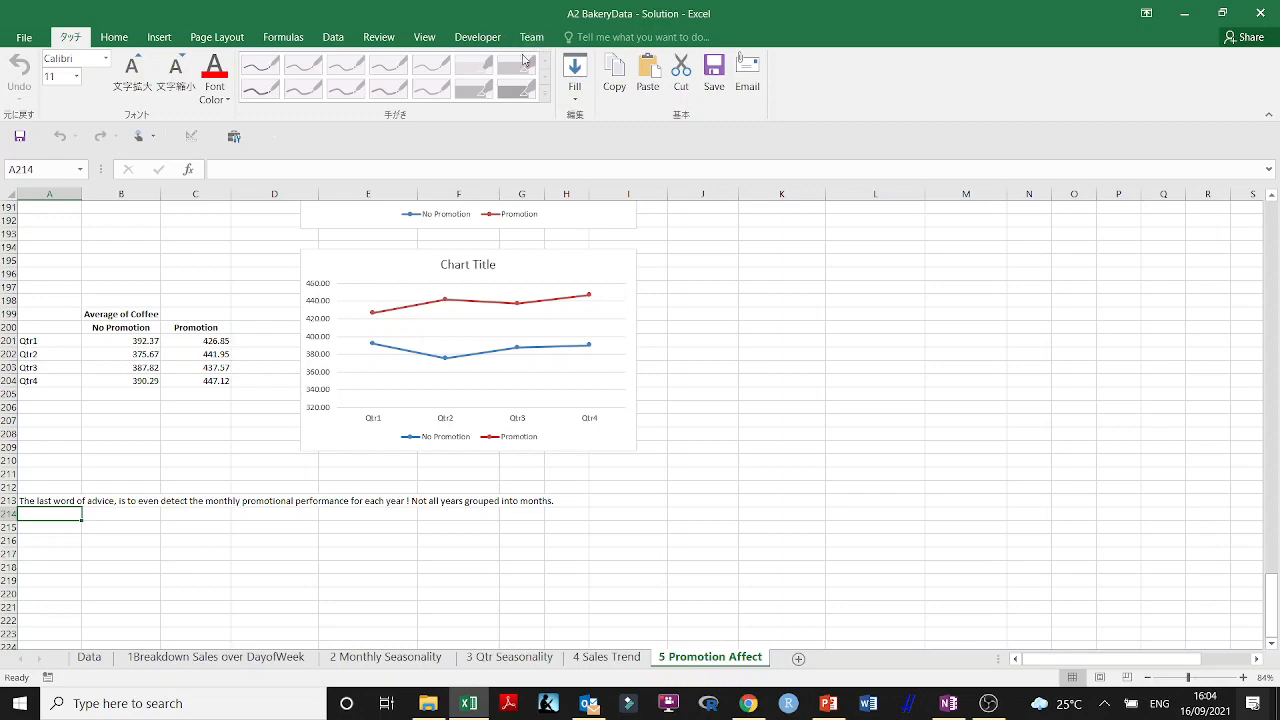
{"action": "left_click", "coordinate": [26, 44]}
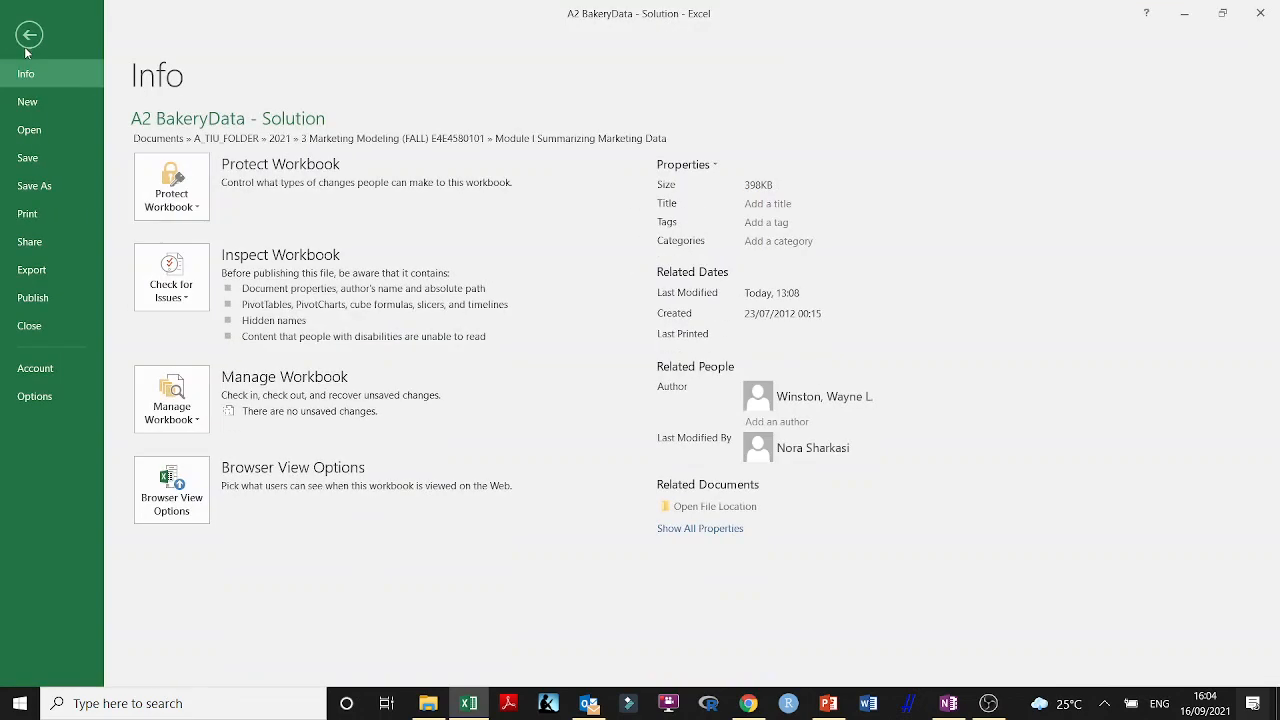
{"action": "left_click", "coordinate": [29, 36]}
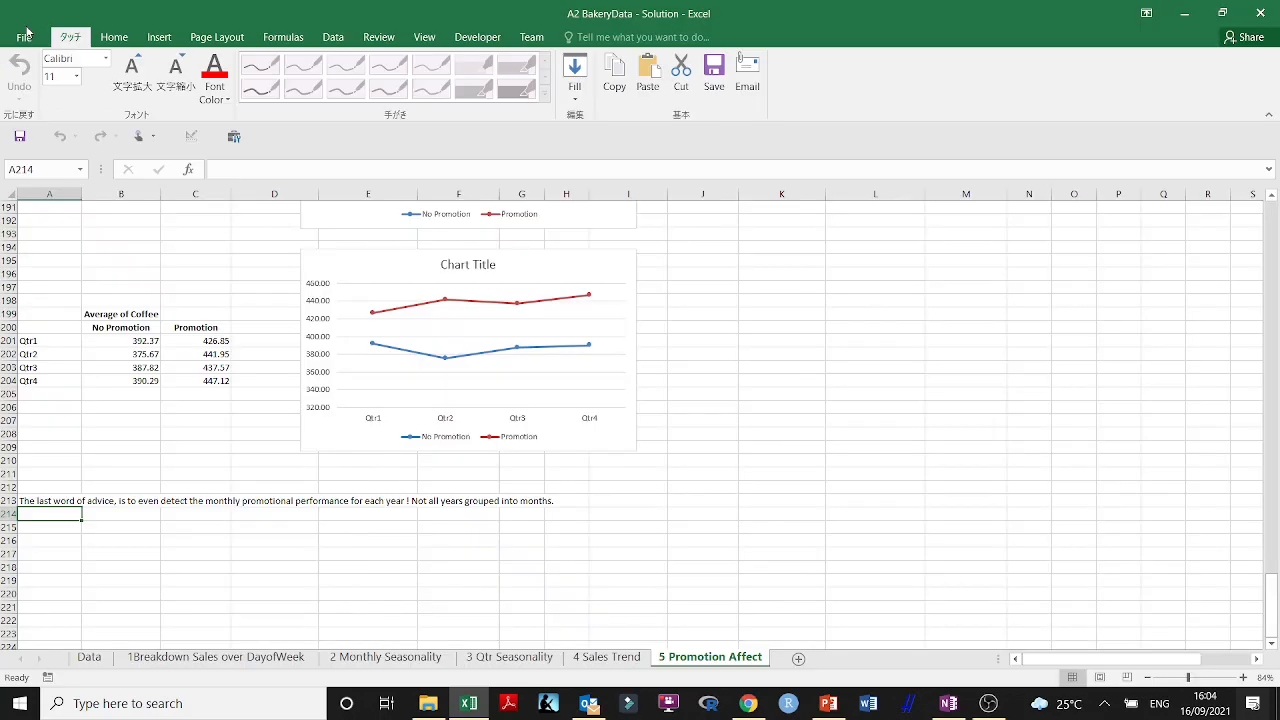
{"action": "left_click", "coordinate": [720, 393]}
{"action": "scroll", "coordinate": [769, 396], "scroll_direction": "up", "scroll_amount": 13}
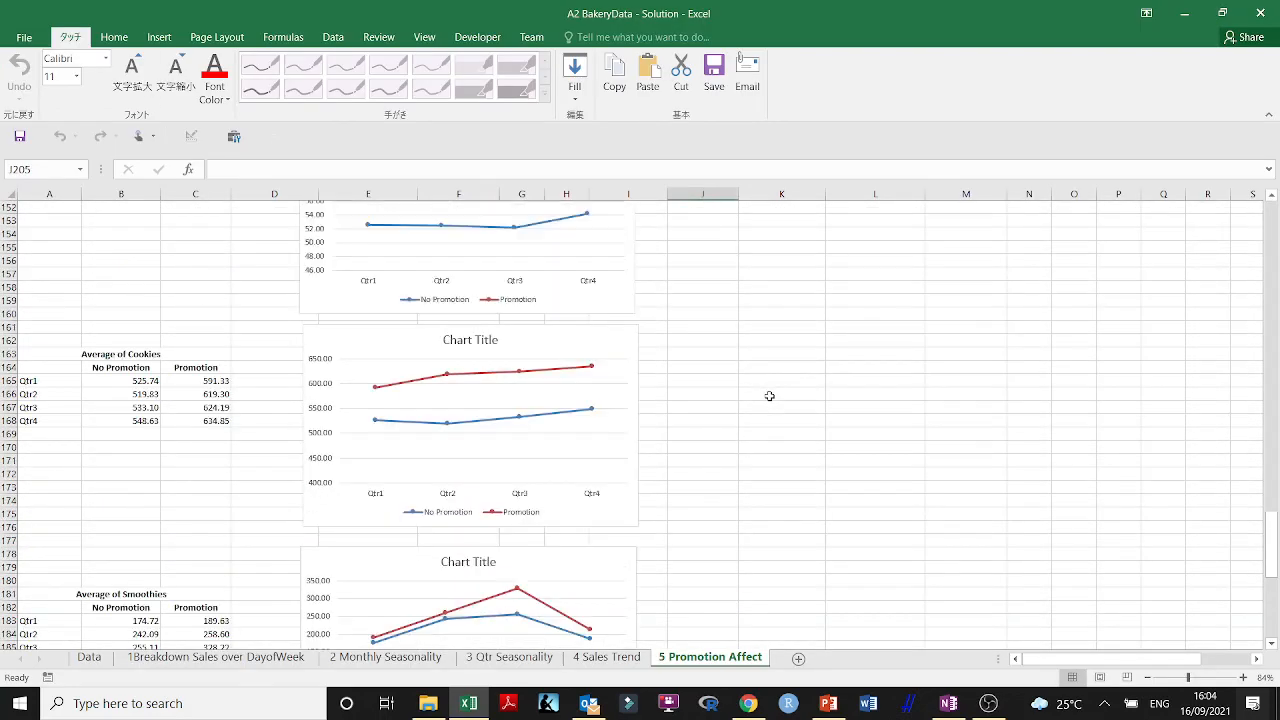
{"action": "scroll", "coordinate": [769, 396], "scroll_direction": "up", "scroll_amount": 20}
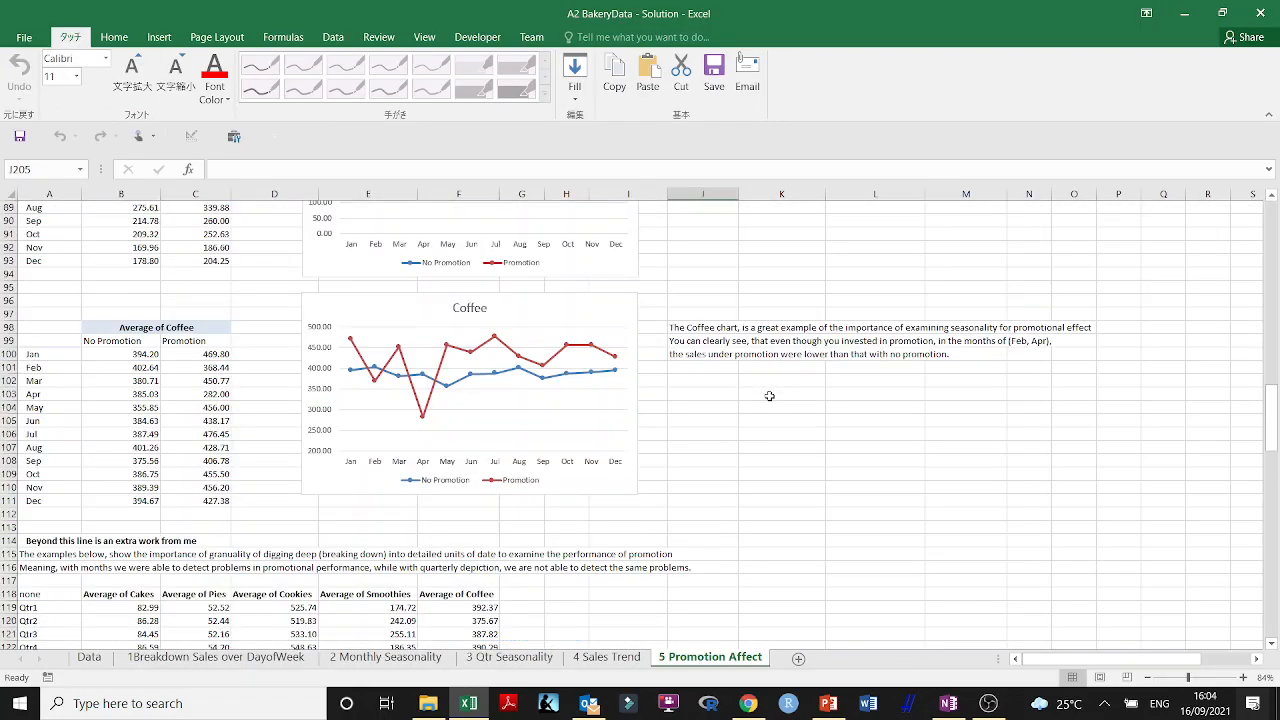
{"action": "scroll", "coordinate": [769, 396], "scroll_direction": "up", "scroll_amount": 20}
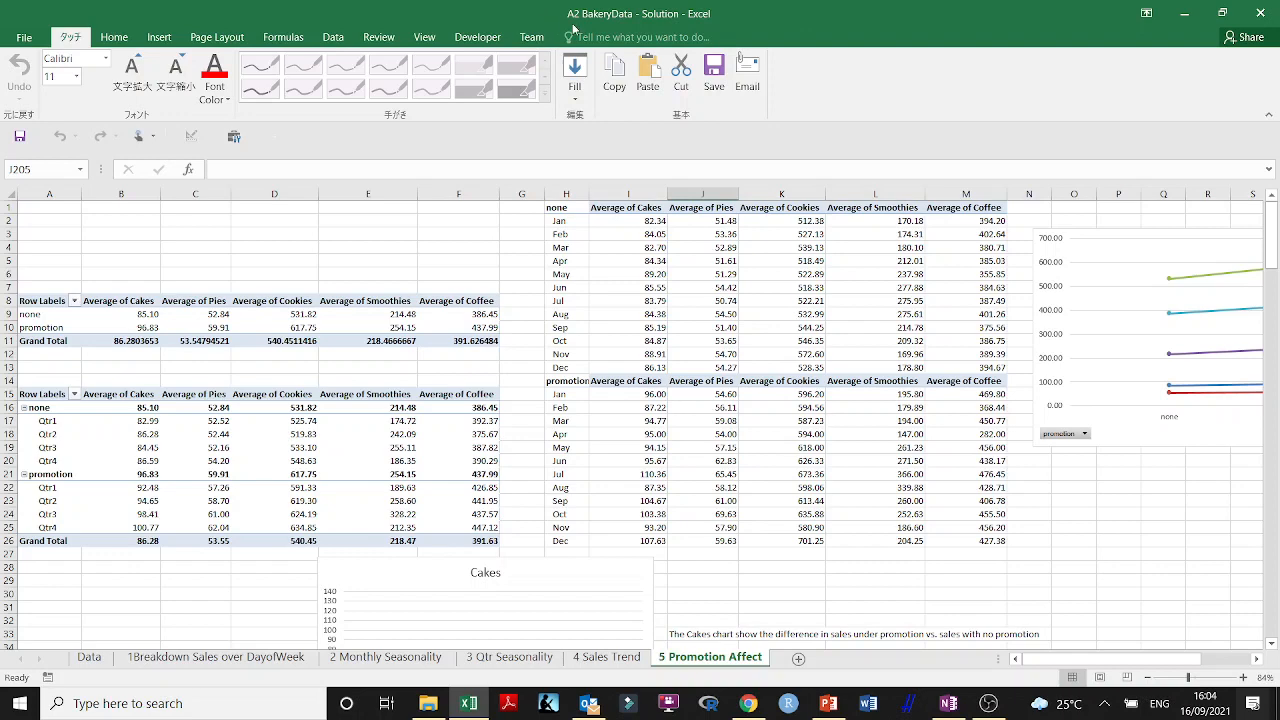
Create a PivotTable on a new worksheet from the sales table in the Data sheet, with Date as the row field.
{"action": "left_click", "coordinate": [89, 657]}
{"action": "left_click", "coordinate": [313, 210]}
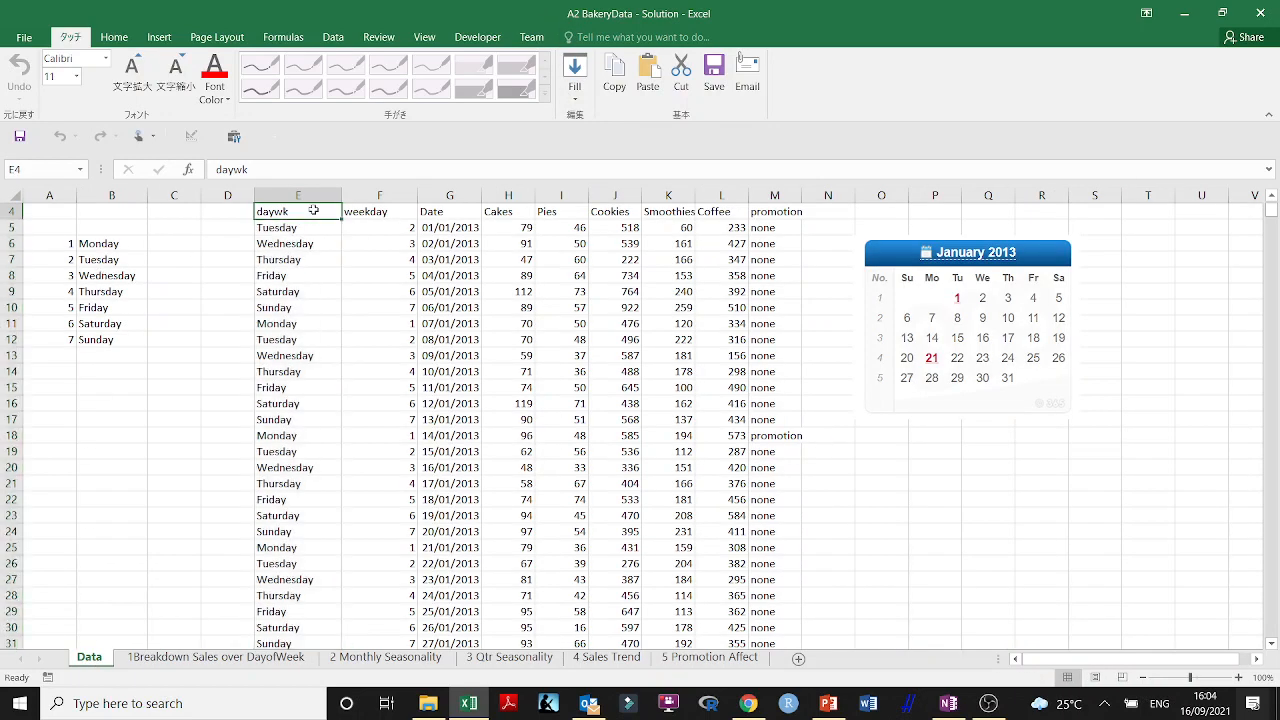
{"action": "left_click", "coordinate": [159, 37]}
{"action": "left_click", "coordinate": [27, 78]}
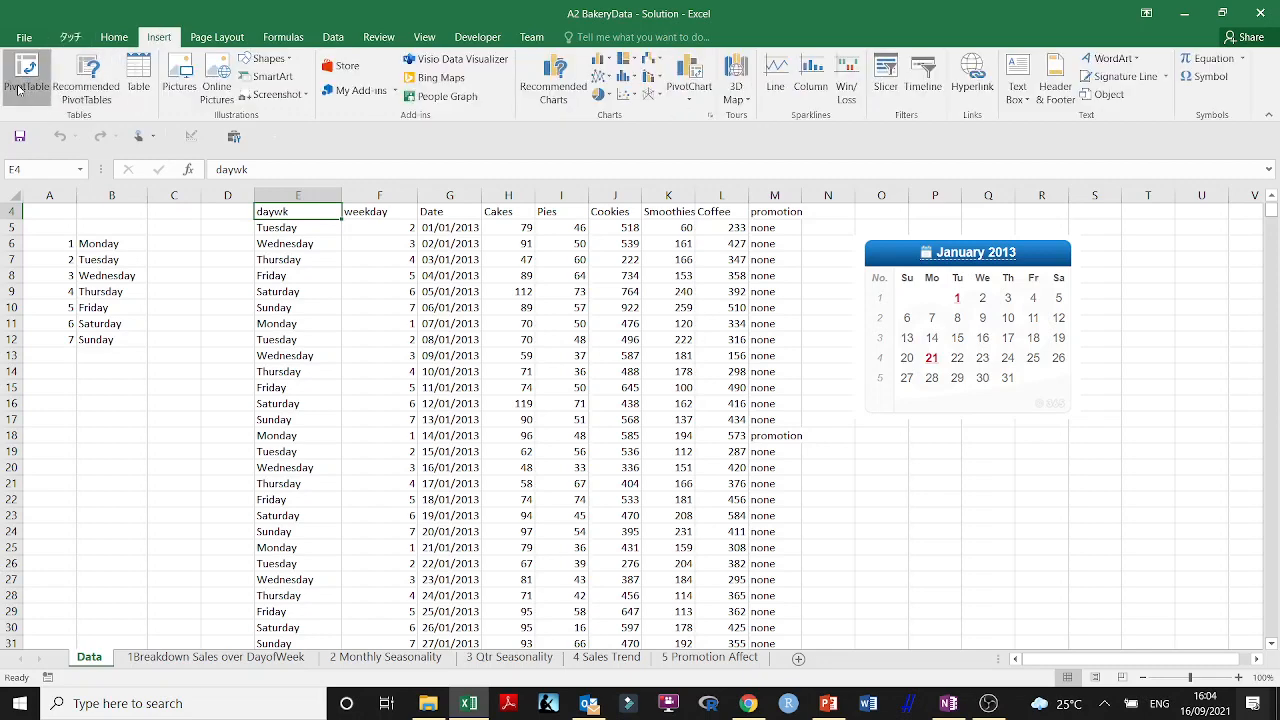
{"action": "left_click", "coordinate": [736, 436]}
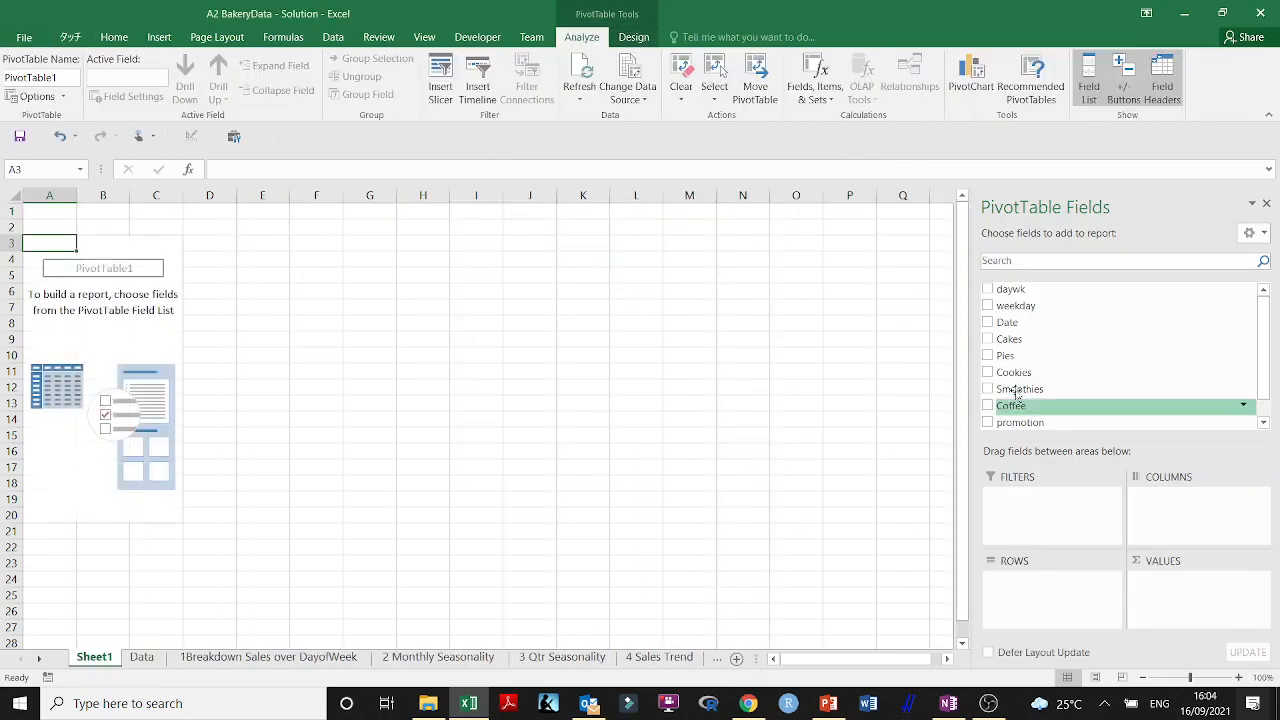
{"action": "left_click", "coordinate": [988, 323]}
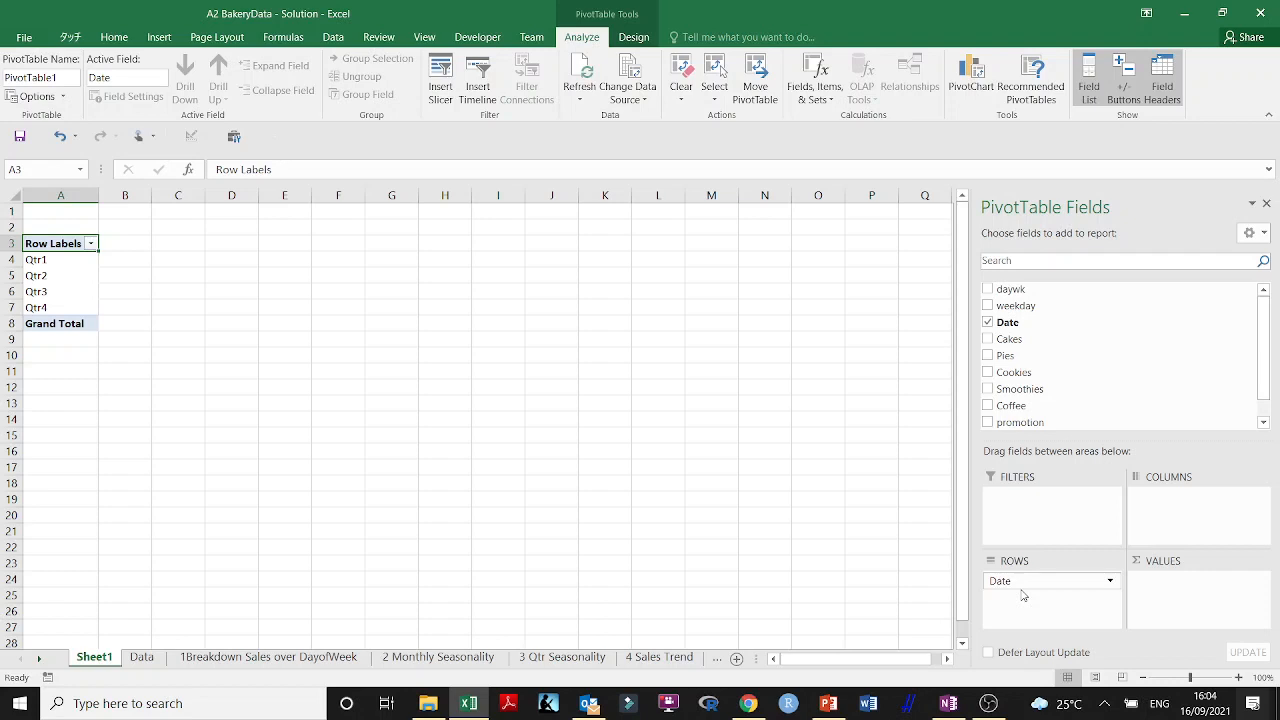
{"action": "left_click", "coordinate": [1104, 703]}
{"action": "left_click", "coordinate": [1155, 634]}
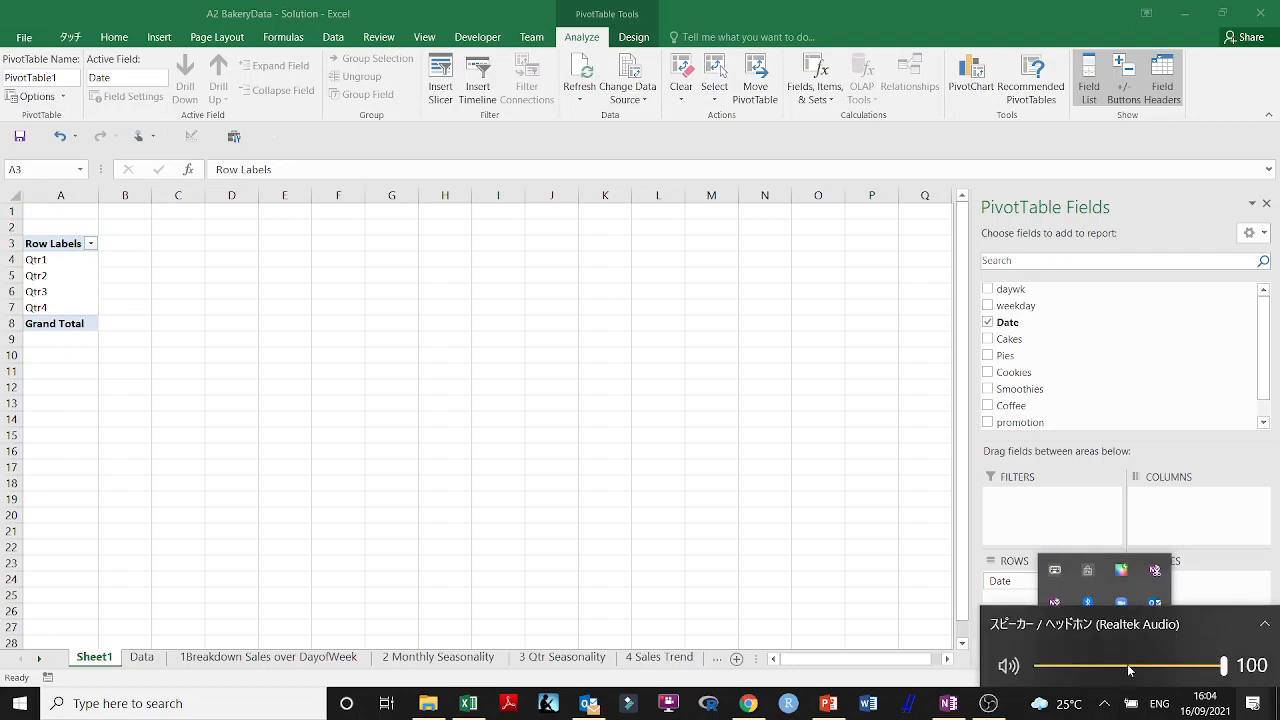
{"action": "left_click", "coordinate": [898, 594]}
{"action": "left_click", "coordinate": [878, 577]}
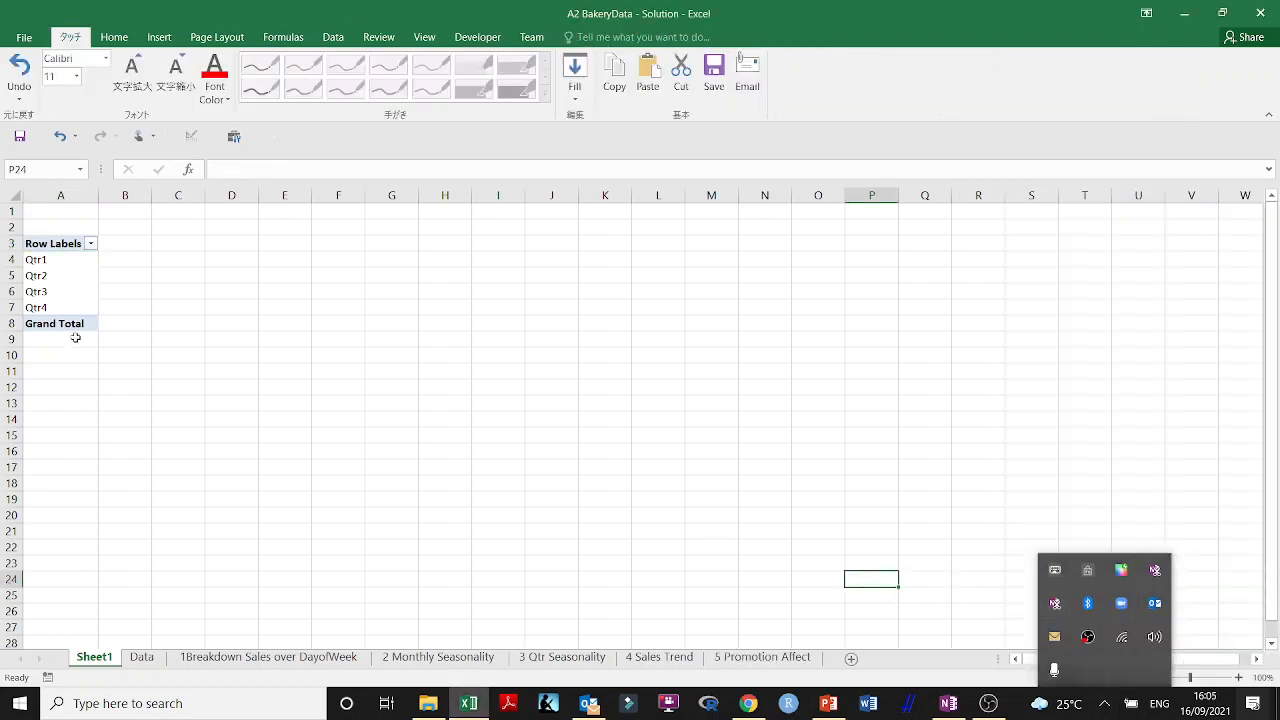
Compare the new PivotTable's date grouping with the row labels in the day-of-week, monthly and quarterly seasonality sheets.
{"action": "left_click", "coordinate": [74, 307]}
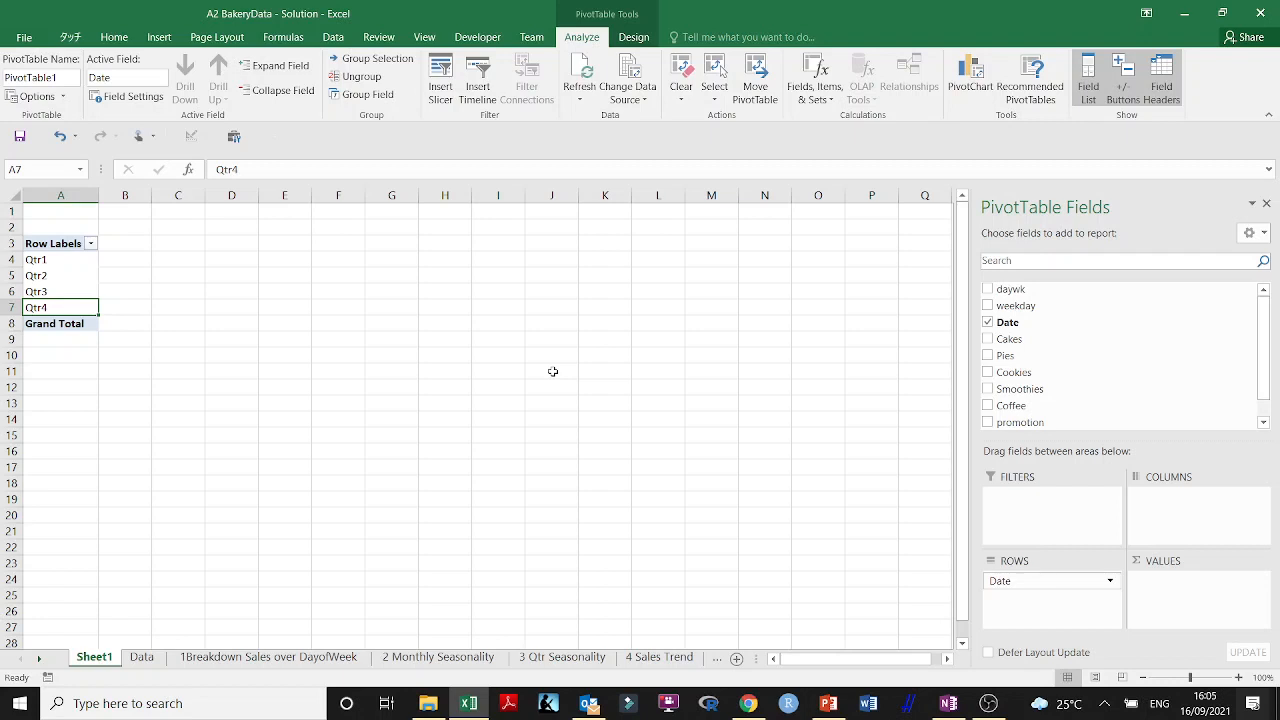
{"action": "left_click", "coordinate": [268, 657]}
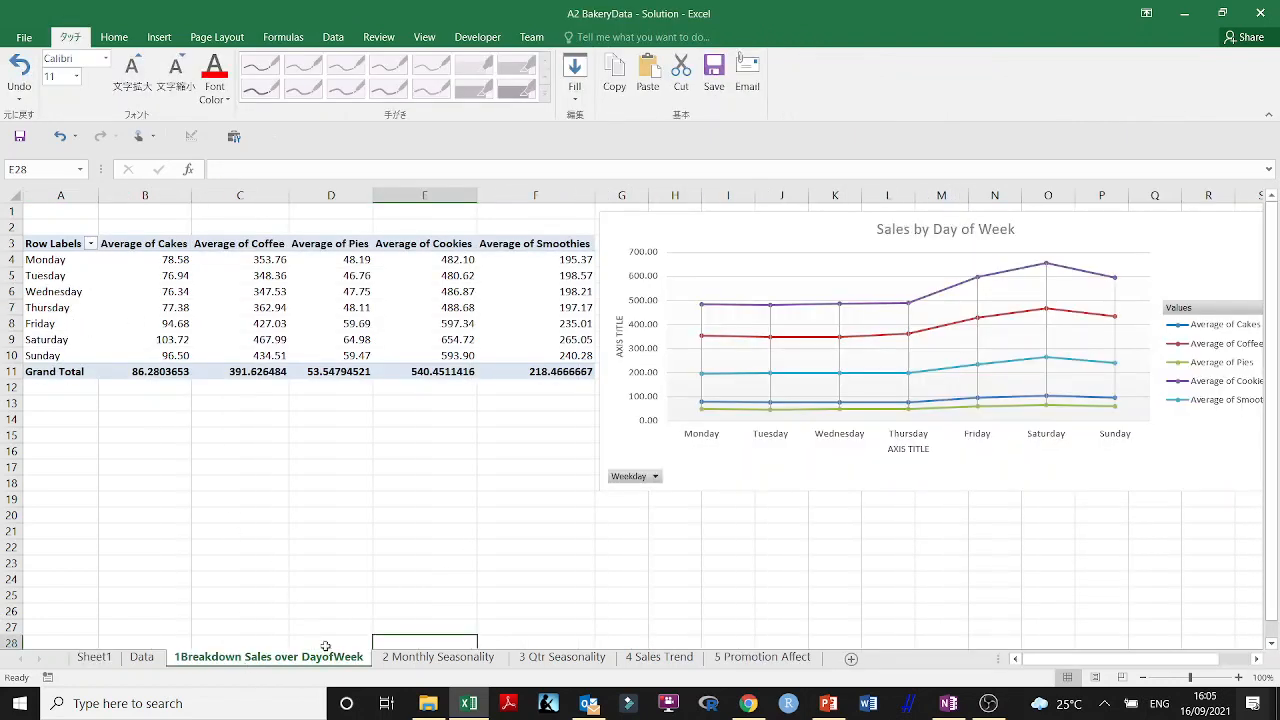
{"action": "left_click", "coordinate": [437, 657]}
{"action": "left_click", "coordinate": [105, 279]}
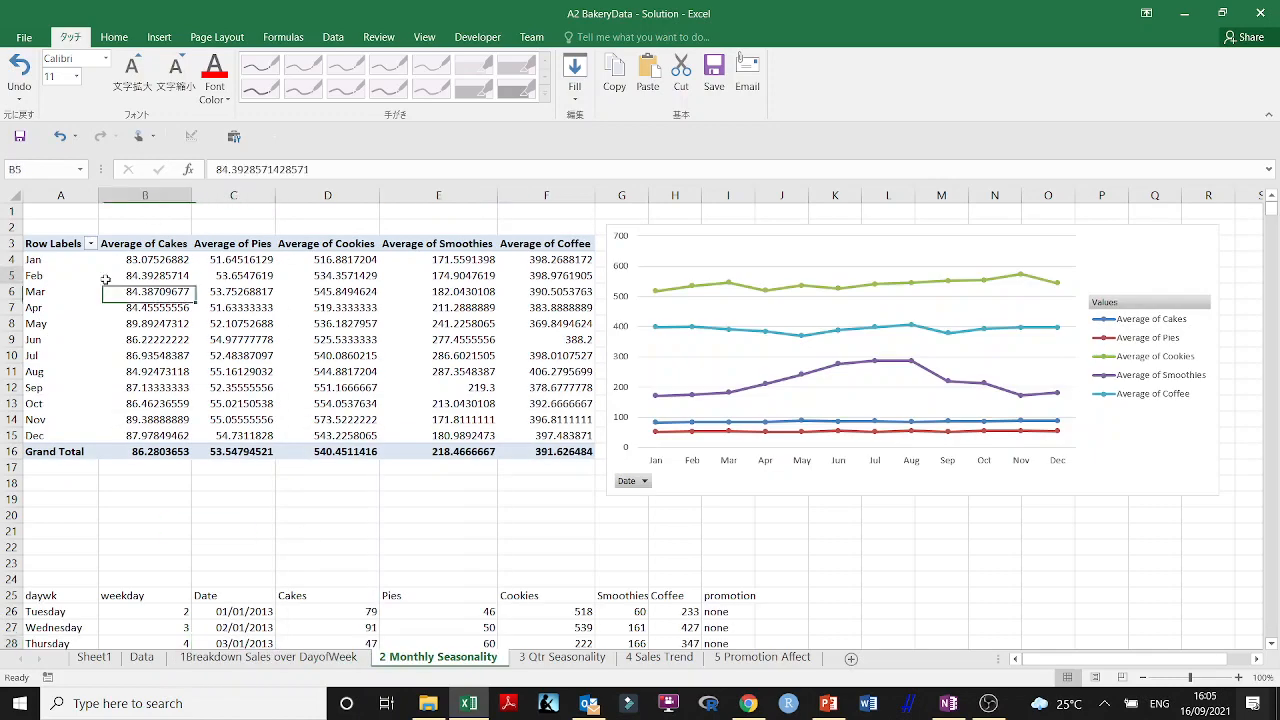
{"action": "left_click", "coordinate": [73, 277]}
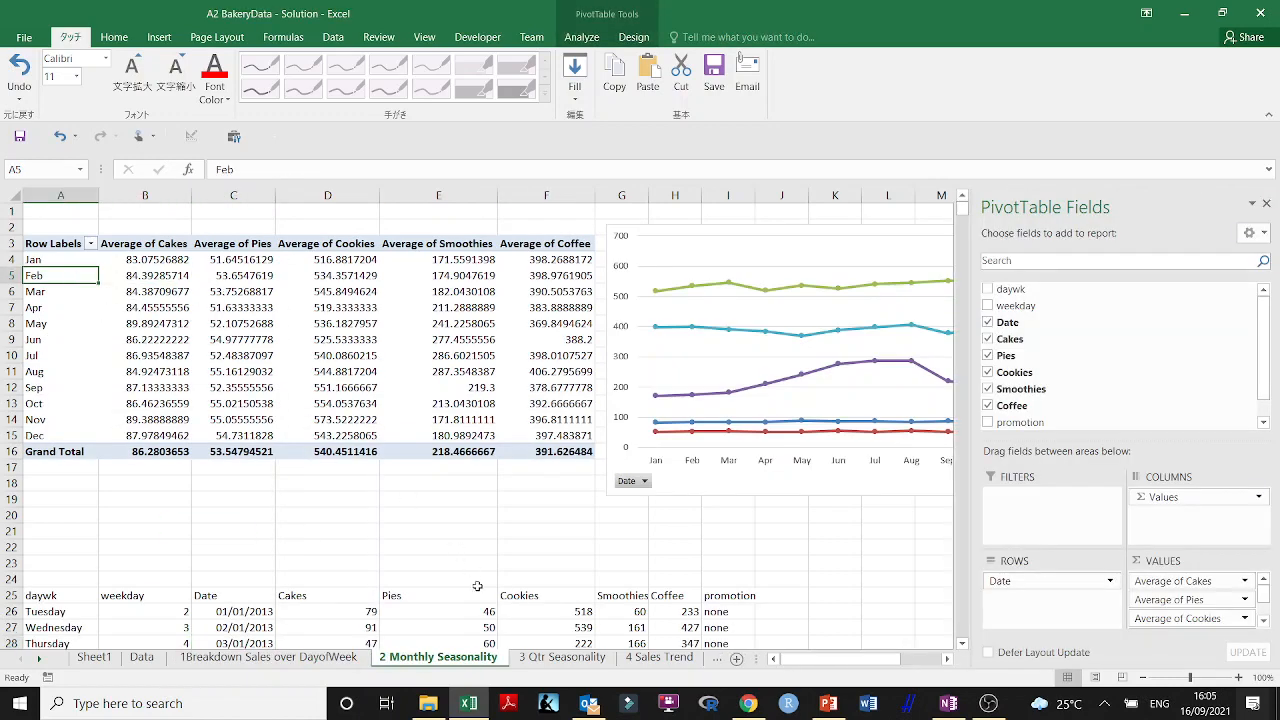
{"action": "left_click", "coordinate": [548, 659]}
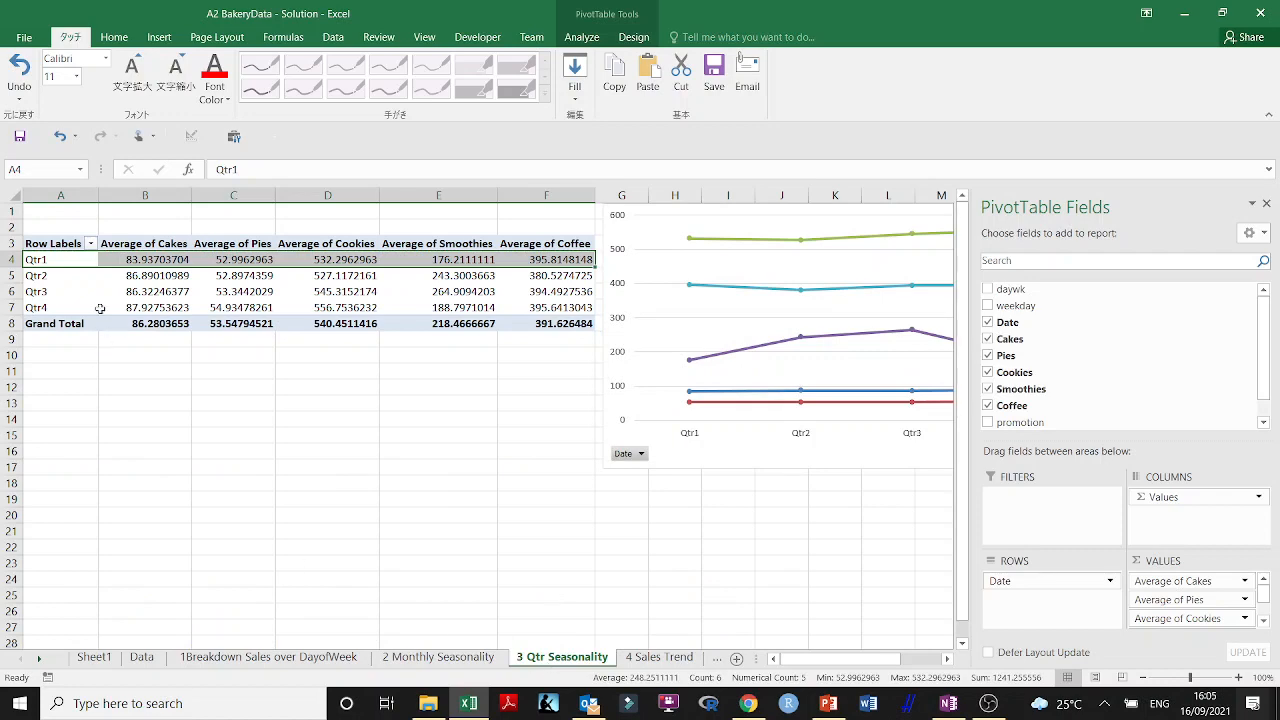
Format the January to December product averages in the 2 Monthly Seasonality PivotTable to two decimal places.
{"action": "left_click", "coordinate": [445, 660]}
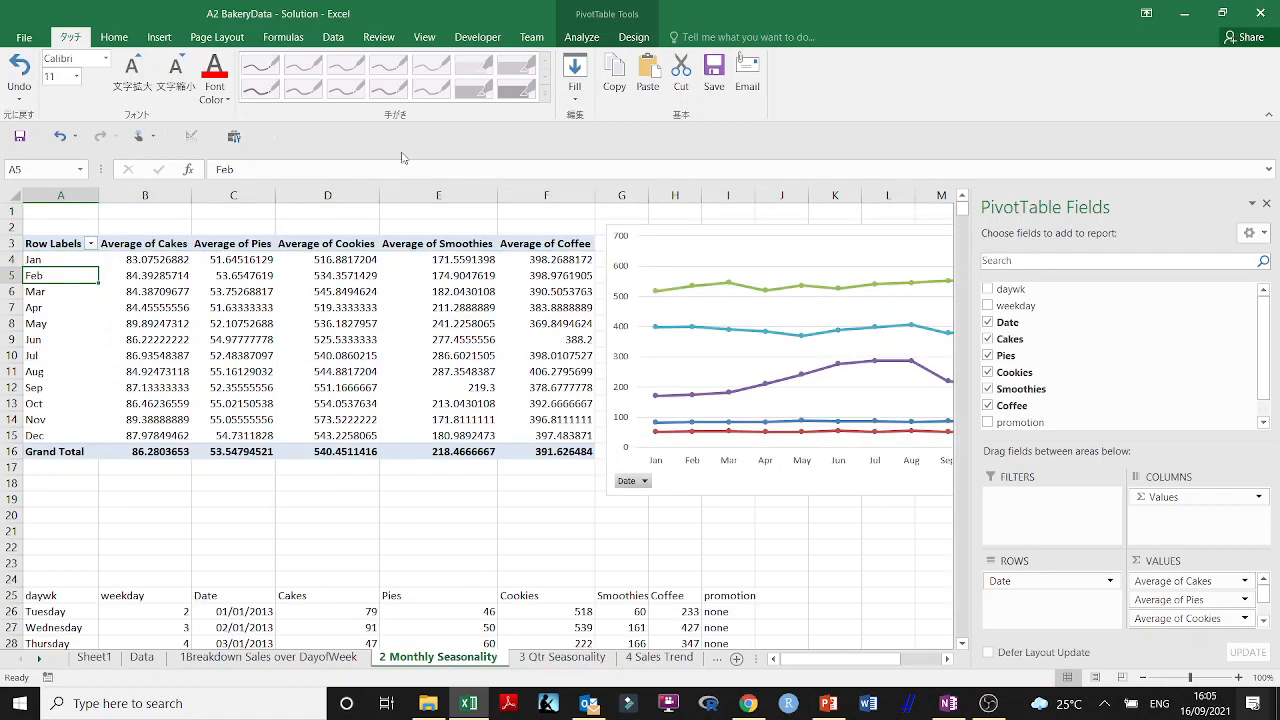
{"action": "left_click", "coordinate": [168, 288]}
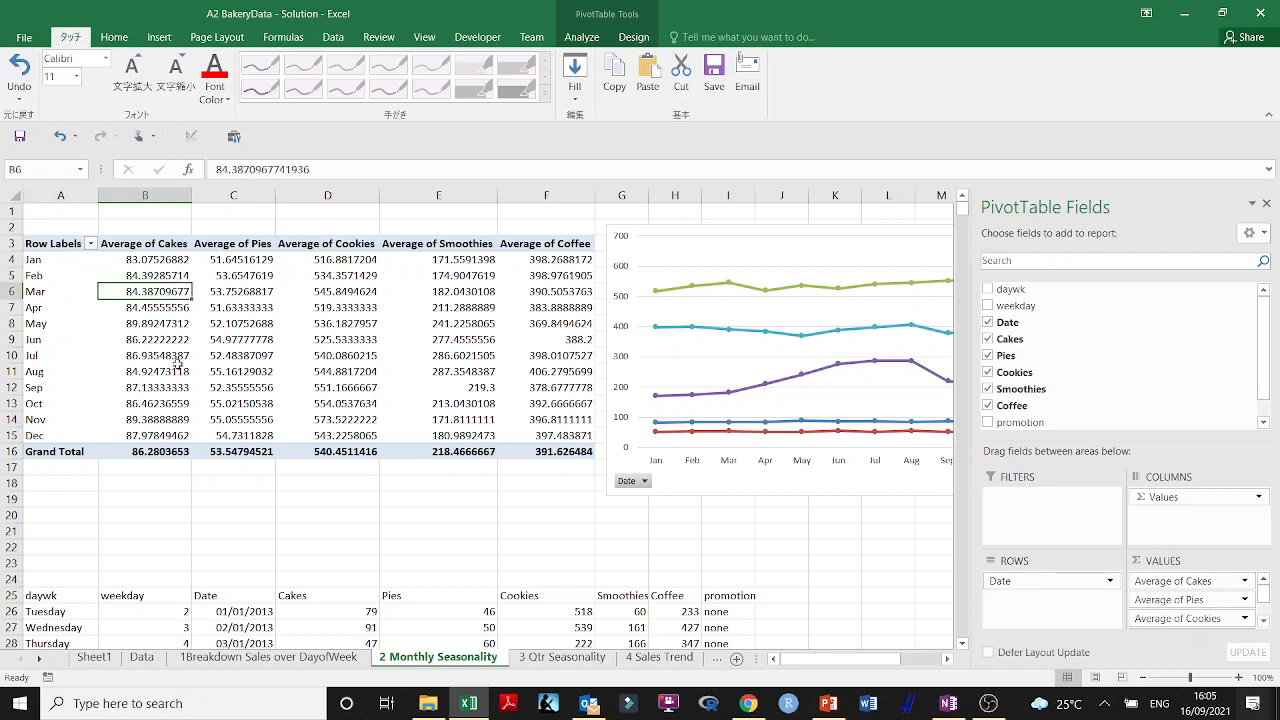
{"action": "left_click_drag", "start_coordinate": [160, 259], "coordinate": [578, 436]}
{"action": "left_click", "coordinate": [114, 37]}
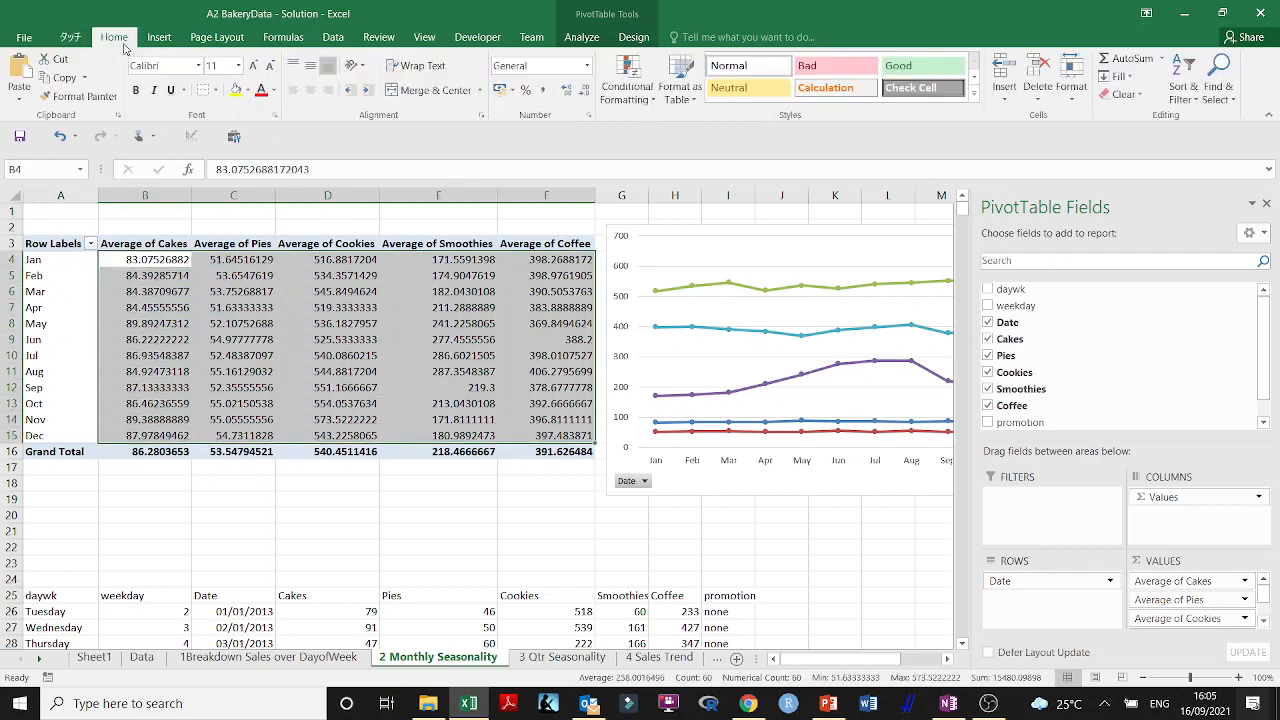
{"action": "left_click", "coordinate": [586, 90]}
{"action": "left_click", "coordinate": [586, 90]}
{"action": "left_click", "coordinate": [586, 90]}
{"action": "left_click", "coordinate": [586, 90]}
{"action": "left_click", "coordinate": [586, 90]}
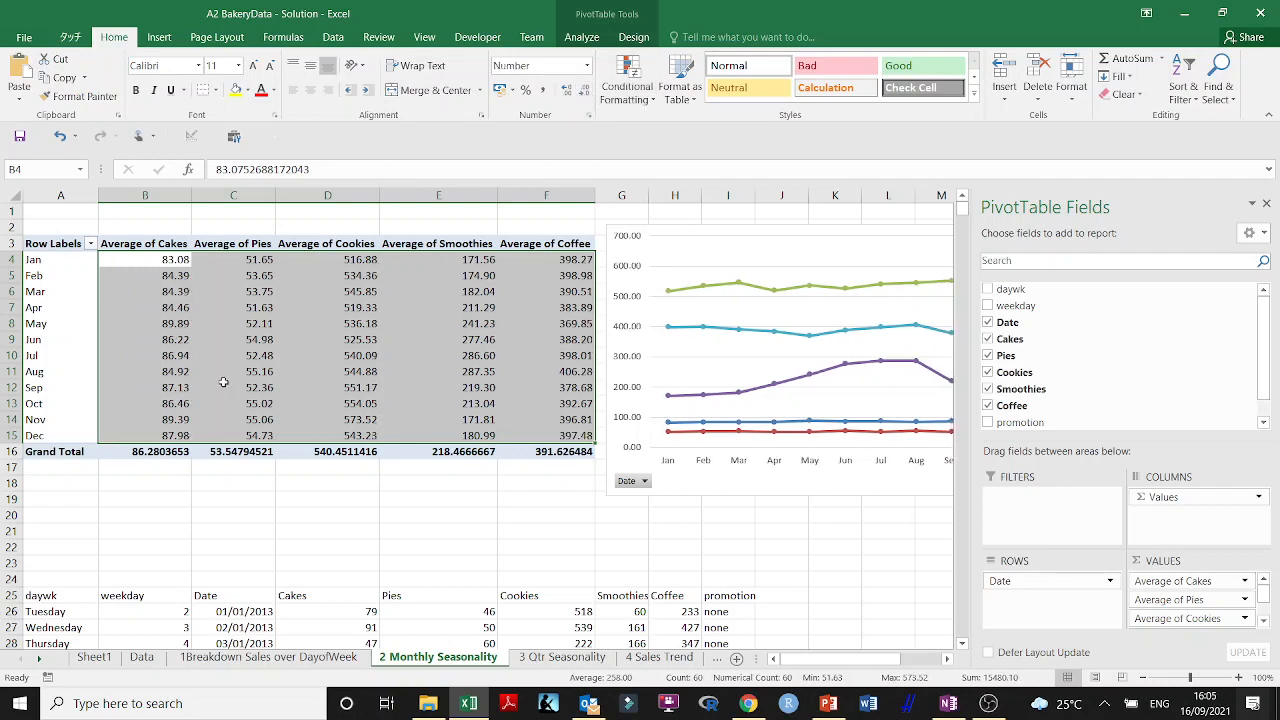
Inspect the source data range of the PivotTable in the 2 Monthly Seasonality sheet, leaving it as it is.
{"action": "left_click", "coordinate": [268, 323]}
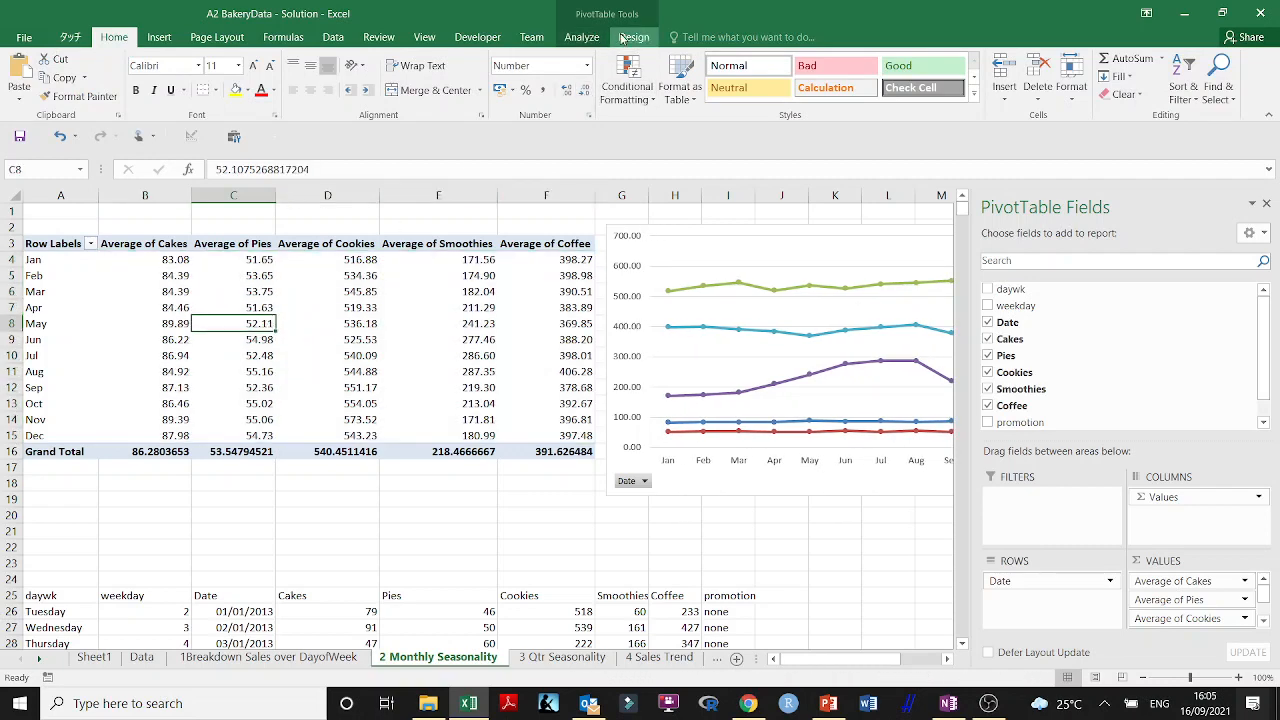
{"action": "left_click", "coordinate": [582, 37]}
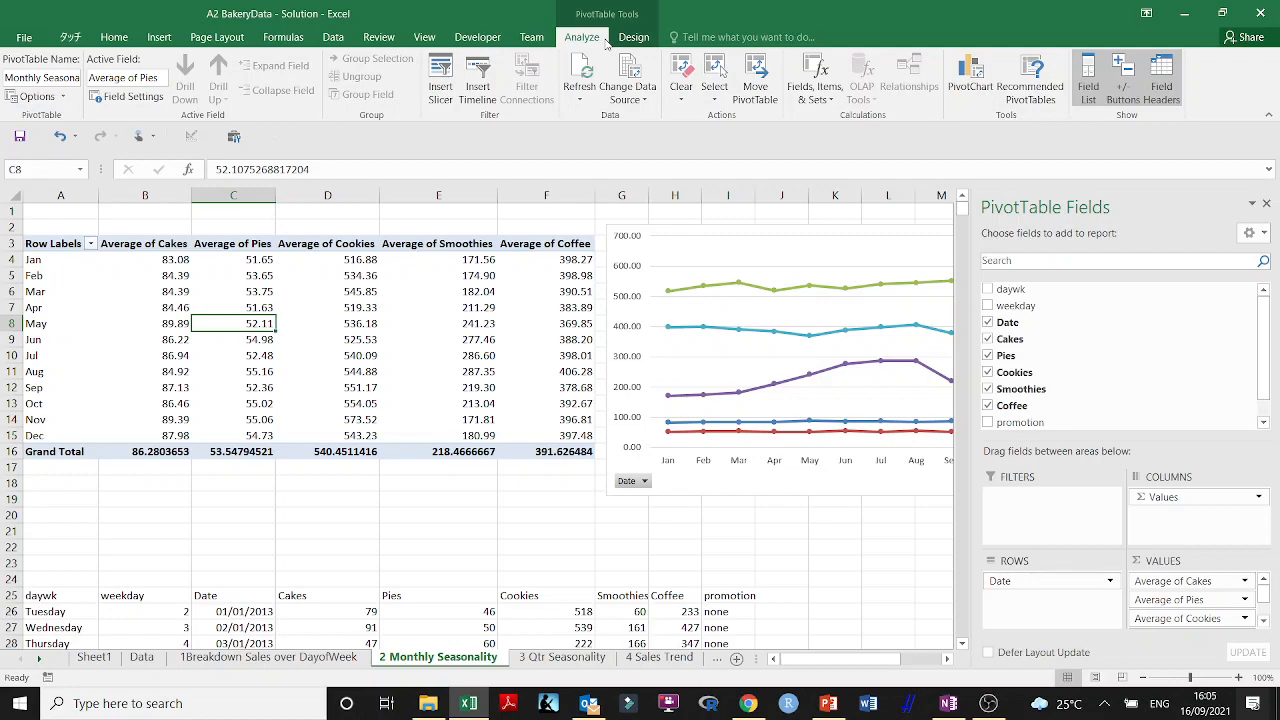
{"action": "left_click", "coordinate": [646, 107]}
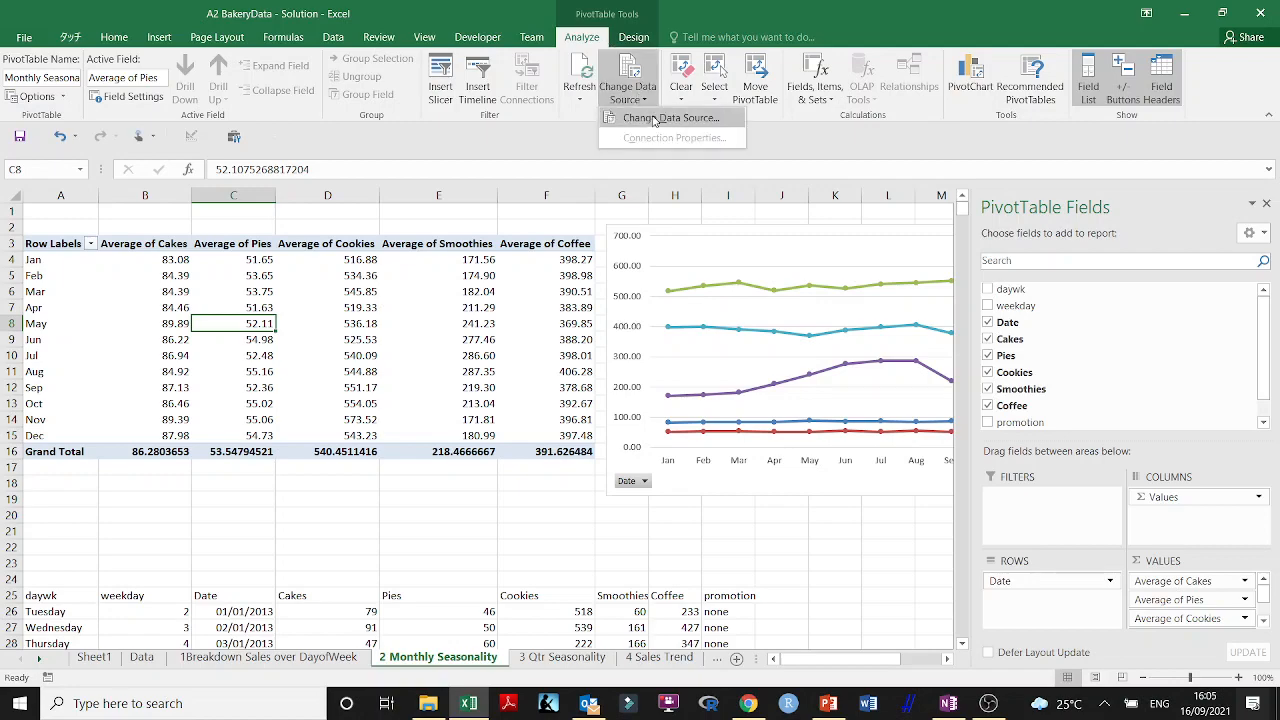
{"action": "left_click", "coordinate": [652, 117]}
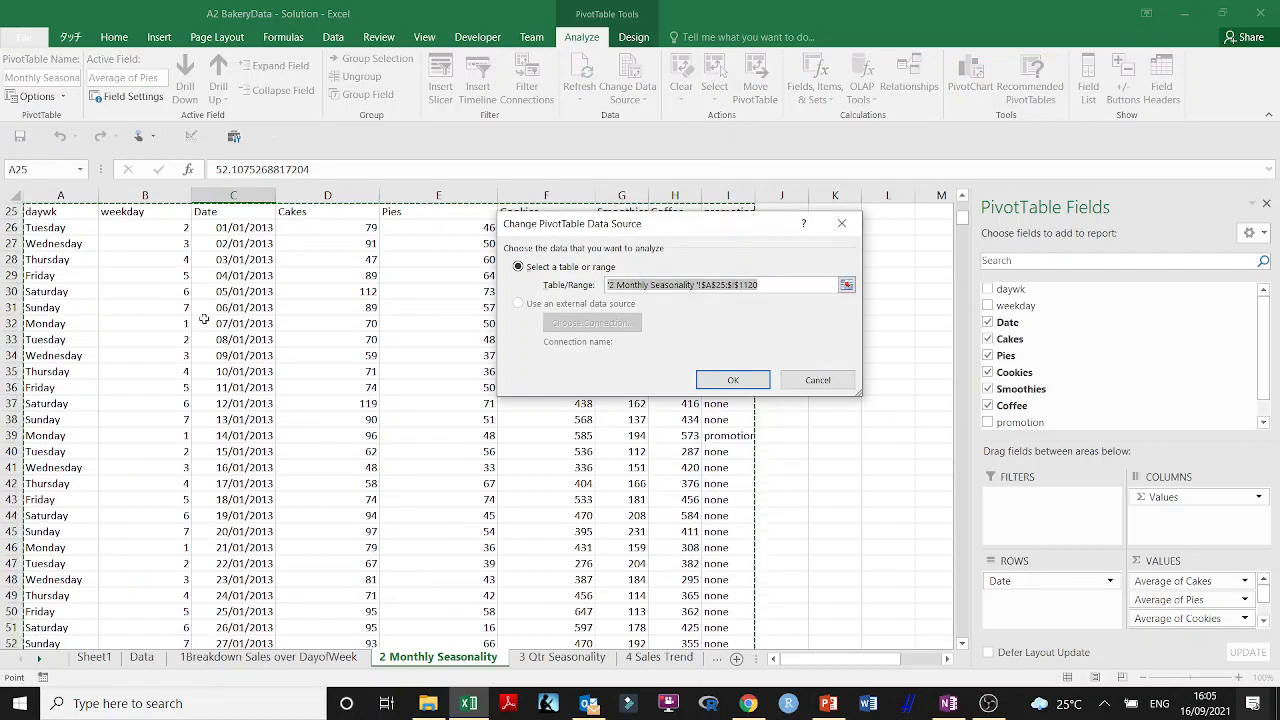
{"action": "scroll", "coordinate": [203, 318], "scroll_direction": "up", "scroll_amount": 8}
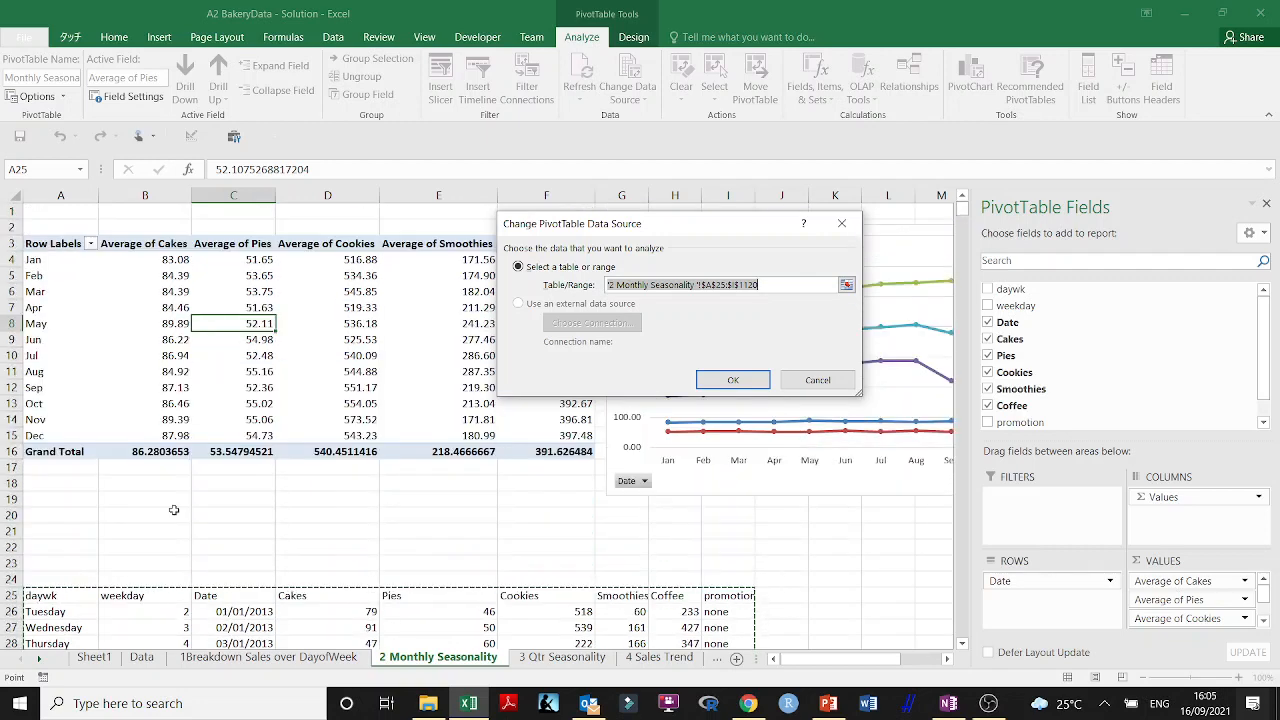
{"action": "scroll", "coordinate": [190, 480], "scroll_direction": "down", "scroll_amount": 3}
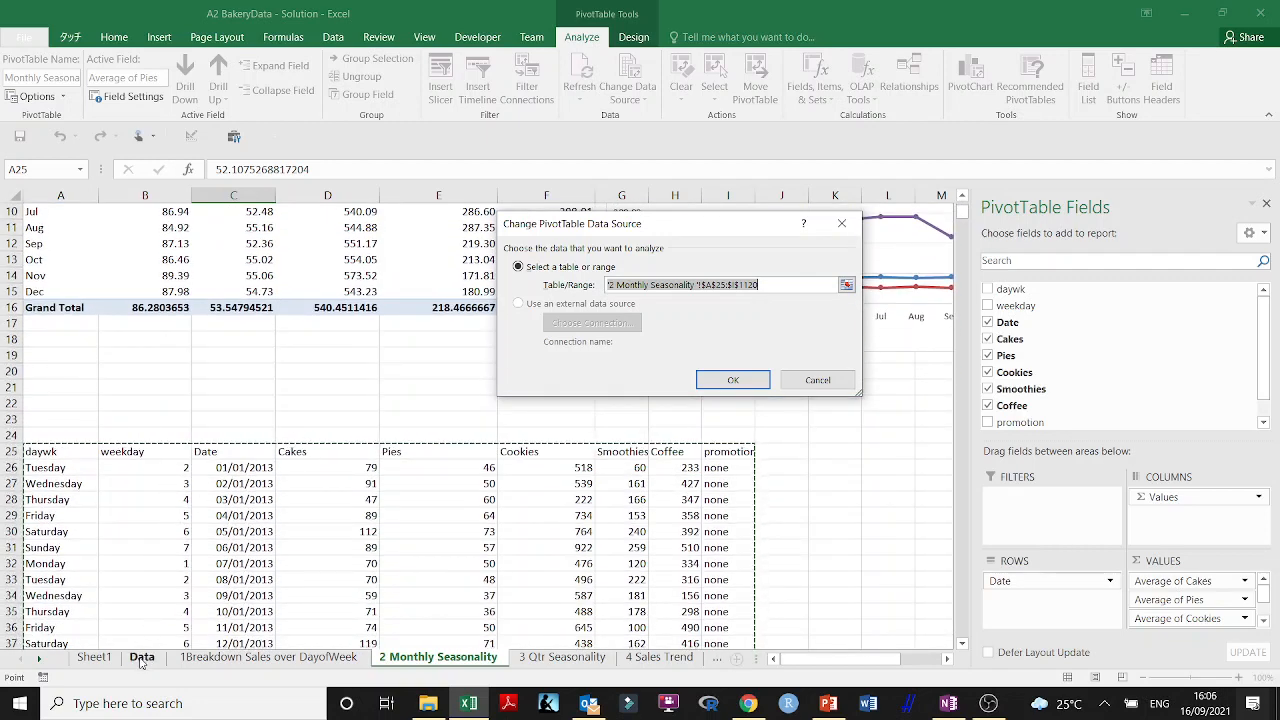
{"action": "left_click", "coordinate": [815, 382]}
{"action": "scroll", "coordinate": [190, 489], "scroll_direction": "down", "scroll_amount": 1}
{"action": "scroll", "coordinate": [189, 489], "scroll_direction": "down", "scroll_amount": 2}
Copy the whole sales table E4:M1099 from the Data sheet to Sheet1 at A18, using the existing lookday name.
{"action": "left_click", "coordinate": [141, 657]}
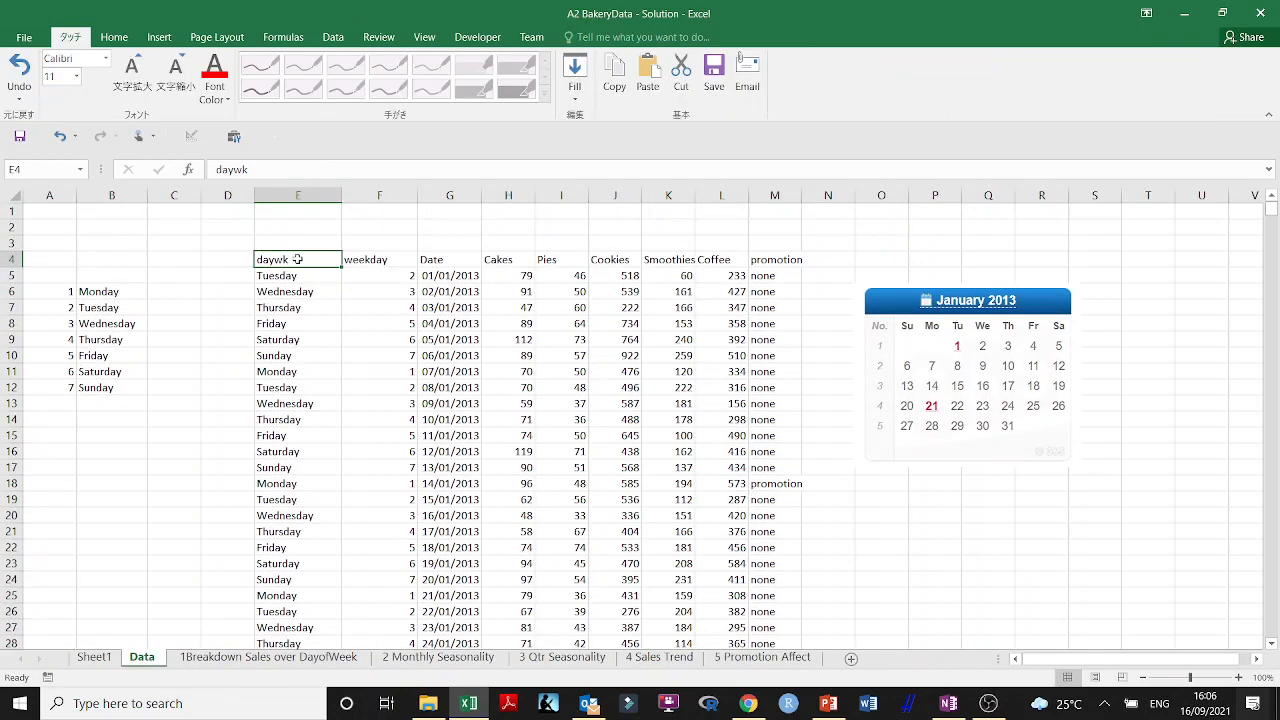
{"action": "key", "text": "ctrl+shift+Right"}
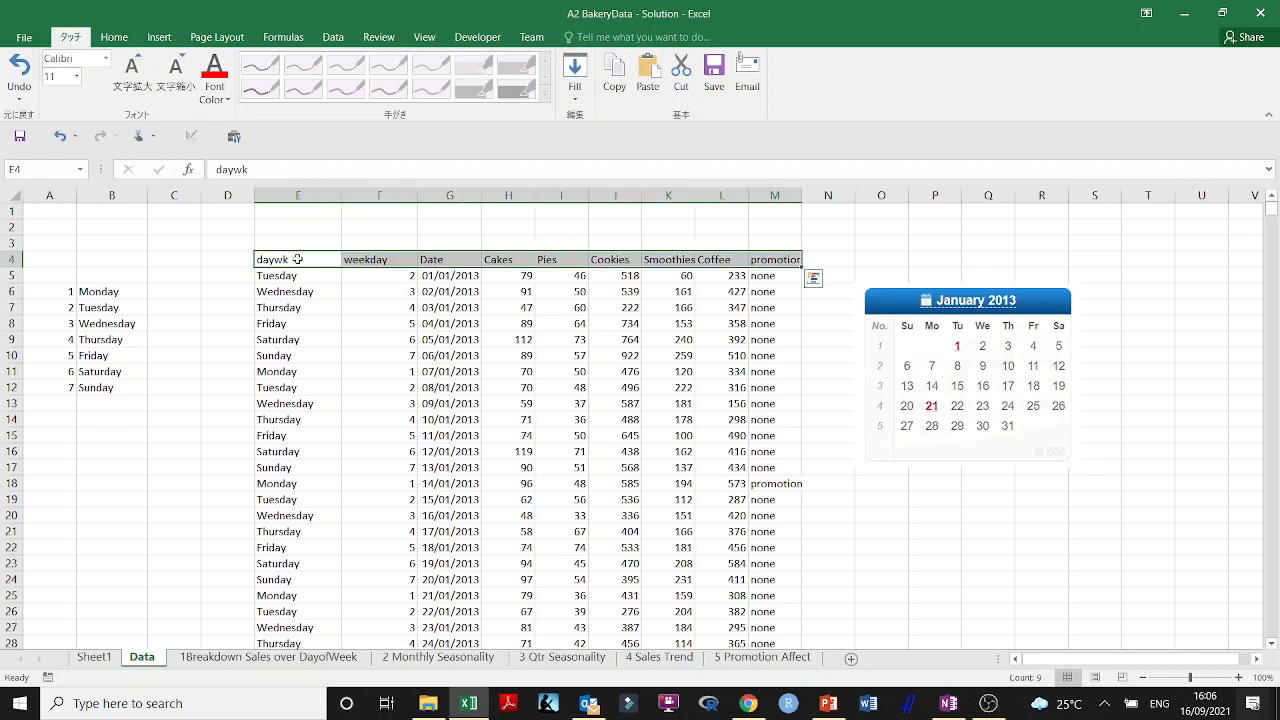
{"action": "key", "text": "ctrl+shift+Down"}
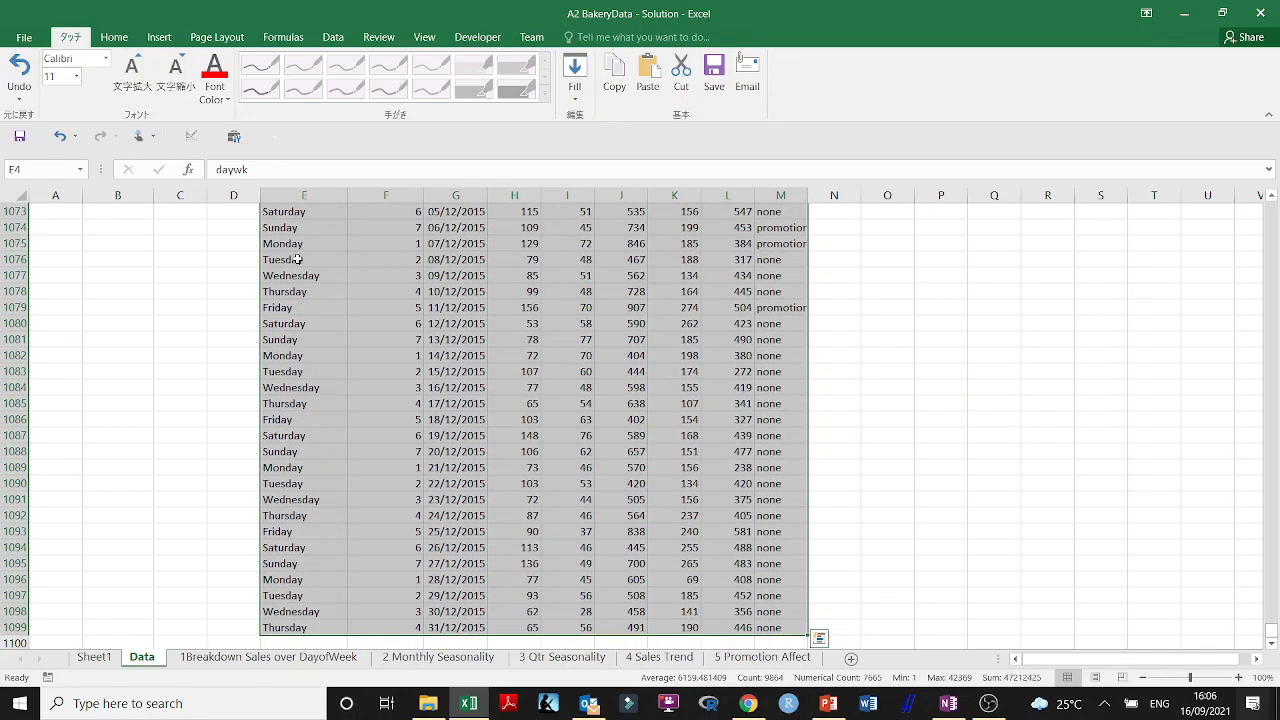
{"action": "key", "text": "ctrl+c"}
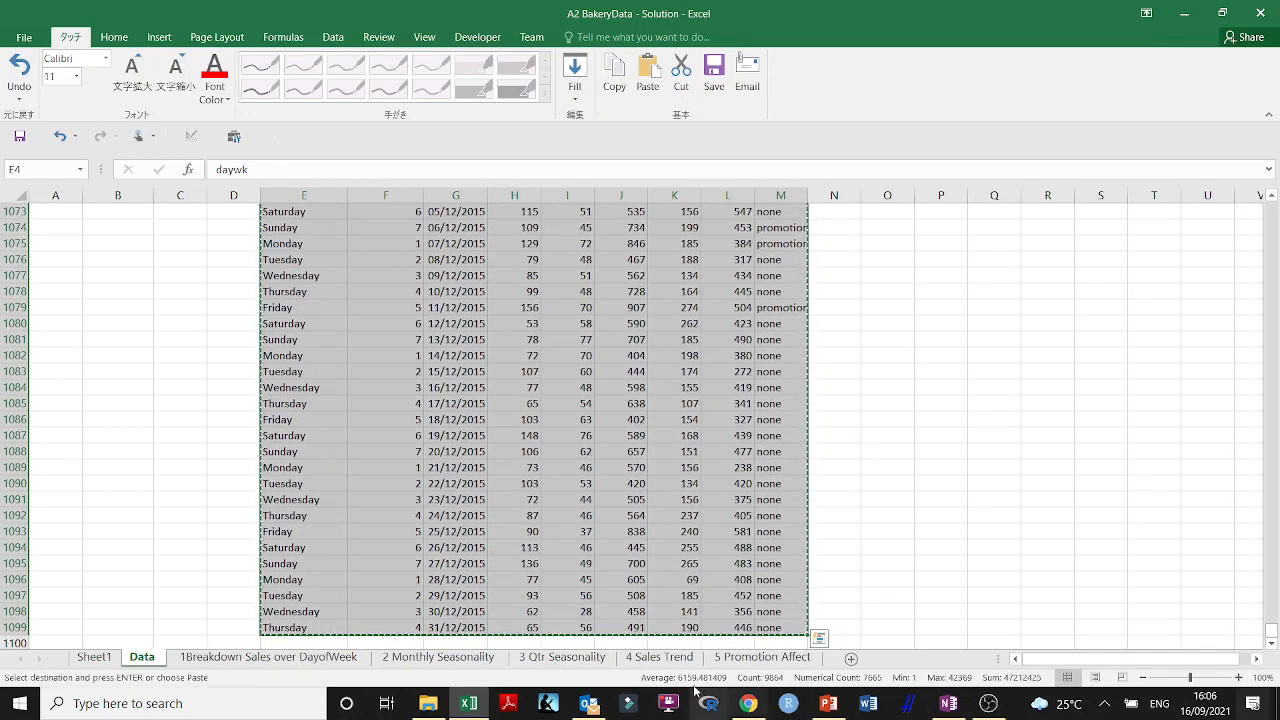
{"action": "left_click", "coordinate": [98, 660]}
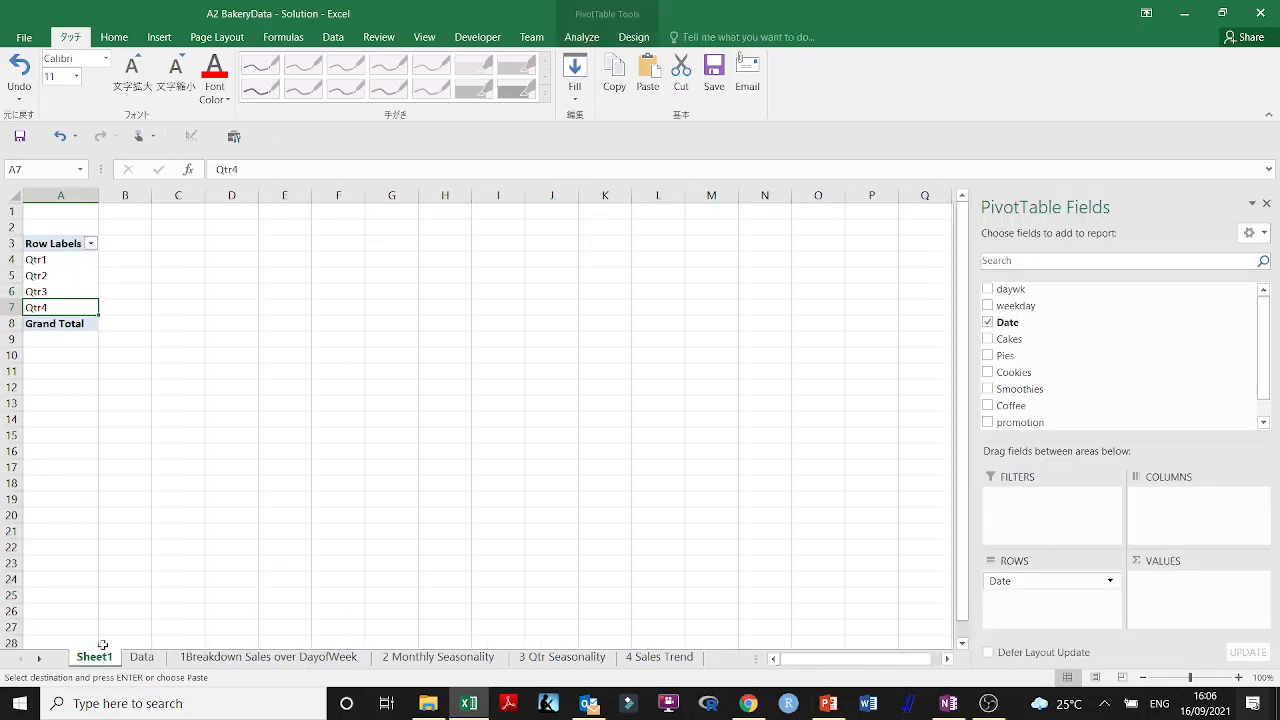
{"action": "left_click", "coordinate": [67, 478]}
{"action": "key", "text": "ctrl+v"}
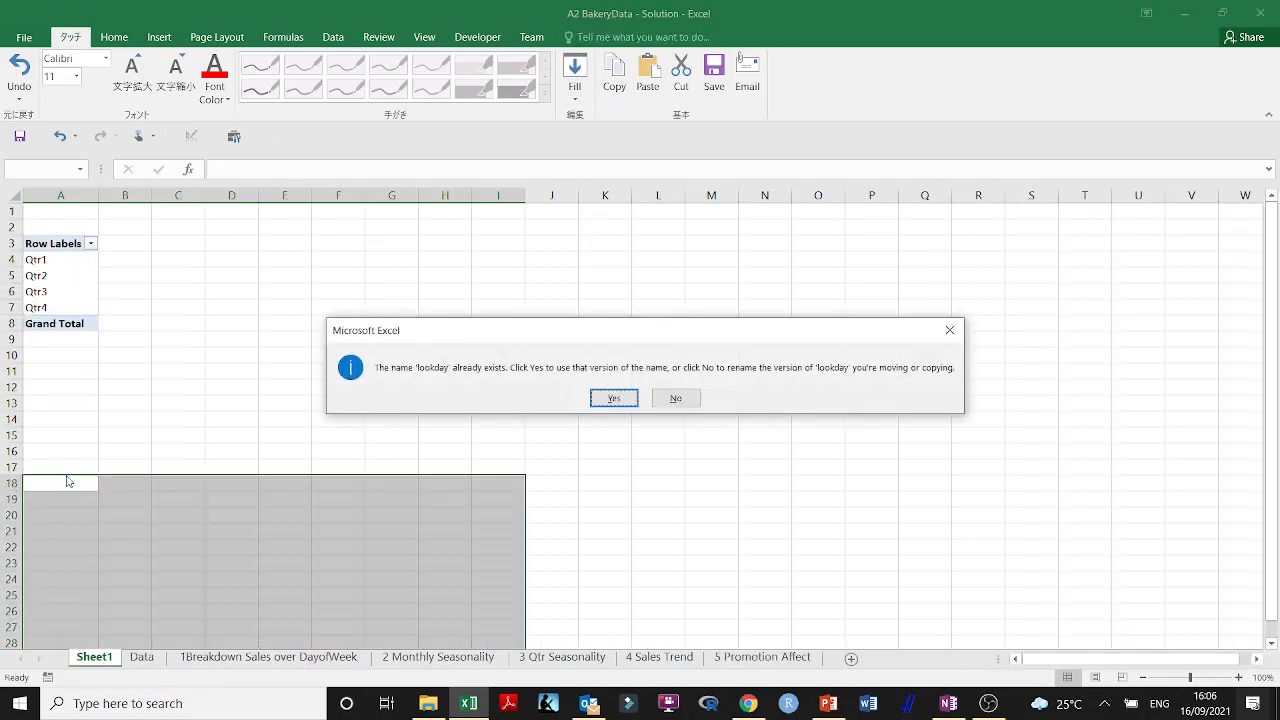
{"action": "left_click", "coordinate": [614, 399]}
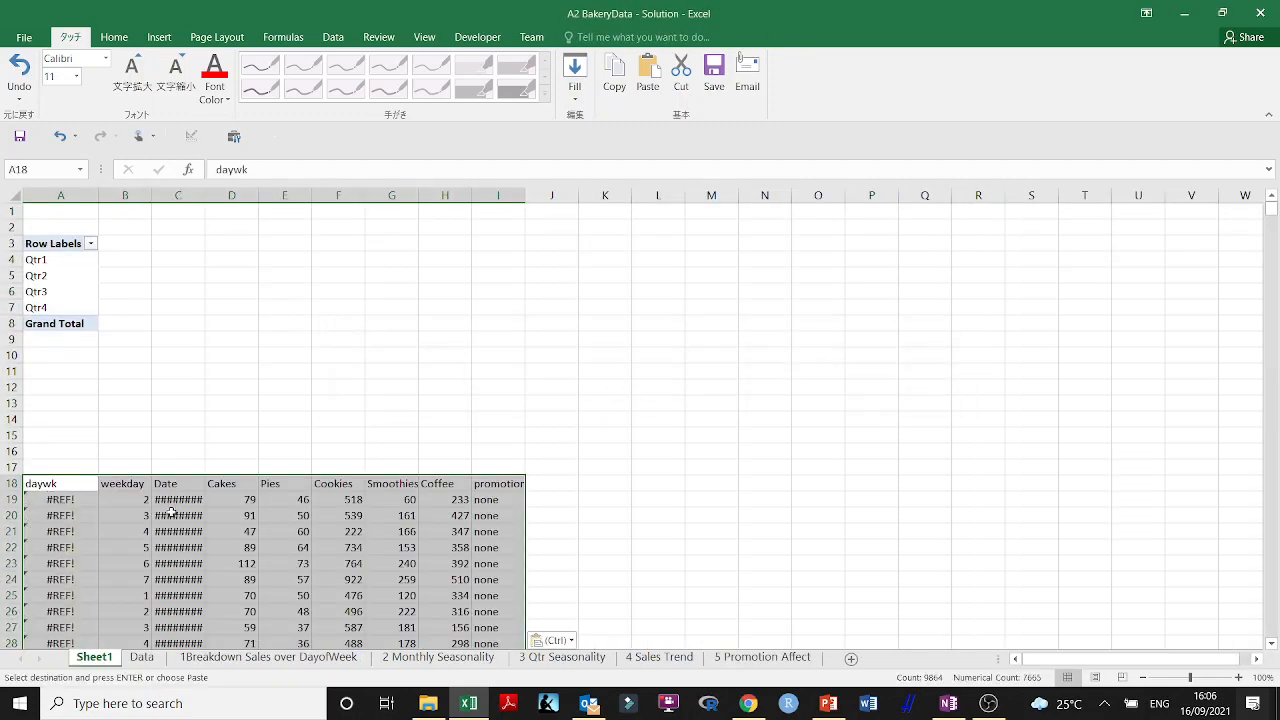
Check the day-of-week lookup formula in A19 and widen the Date column C to fit the full dates.
{"action": "left_click", "coordinate": [172, 512]}
{"action": "left_click", "coordinate": [77, 500]}
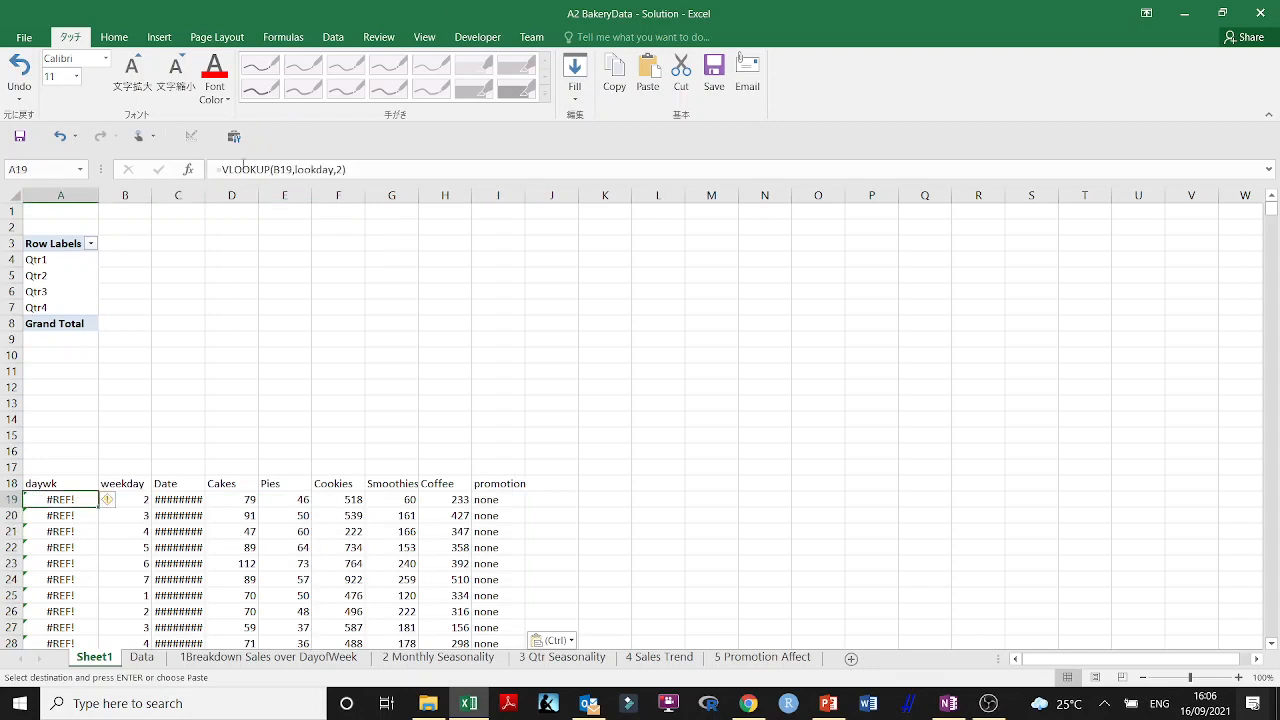
{"action": "left_click_drag", "start_coordinate": [205, 196], "coordinate": [233, 200]}
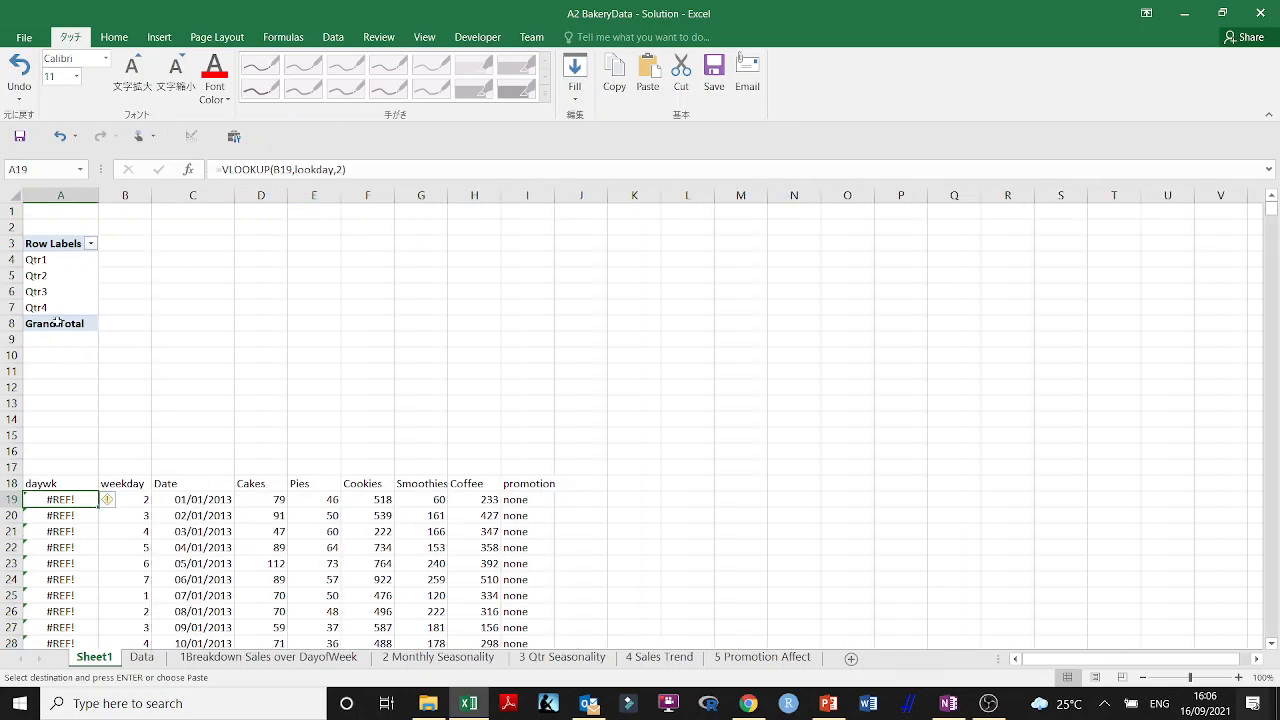
Change the data source of the Sheet1 PivotTable to the copied sales table, Sheet1!$A$18:$I$1113.
{"action": "left_click", "coordinate": [50, 275]}
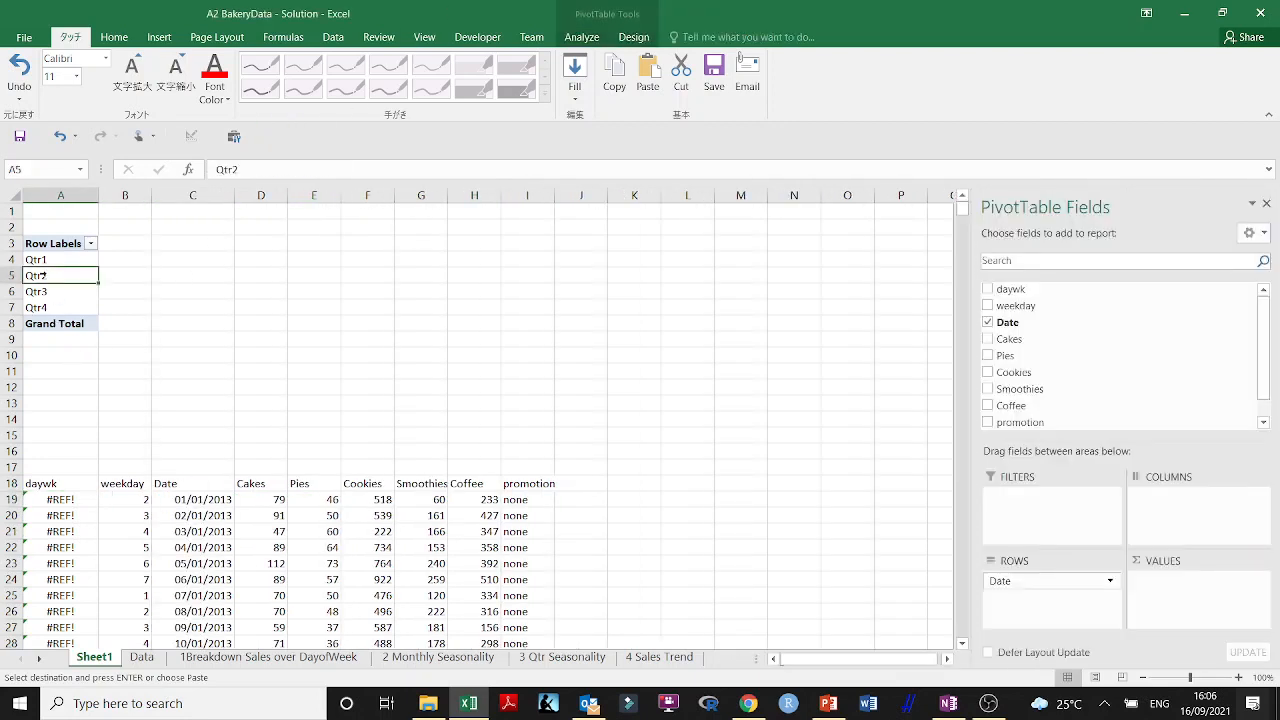
{"action": "left_click", "coordinate": [631, 38]}
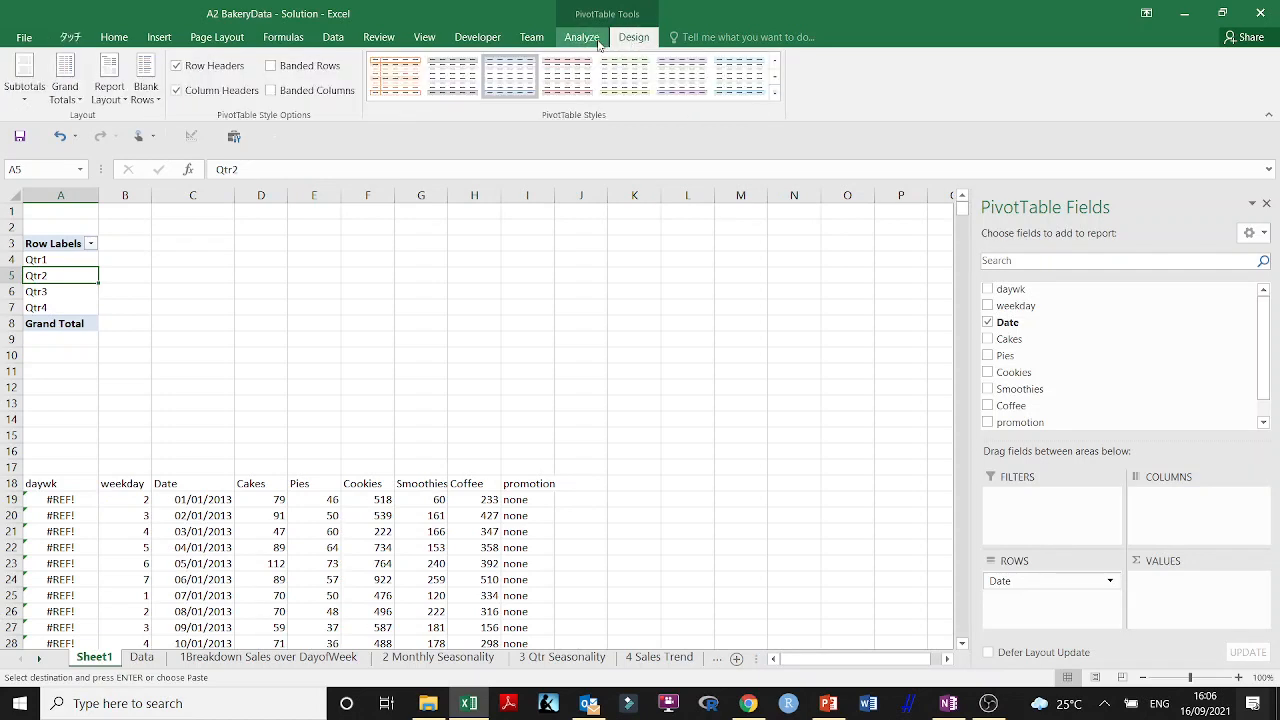
{"action": "left_click", "coordinate": [582, 37]}
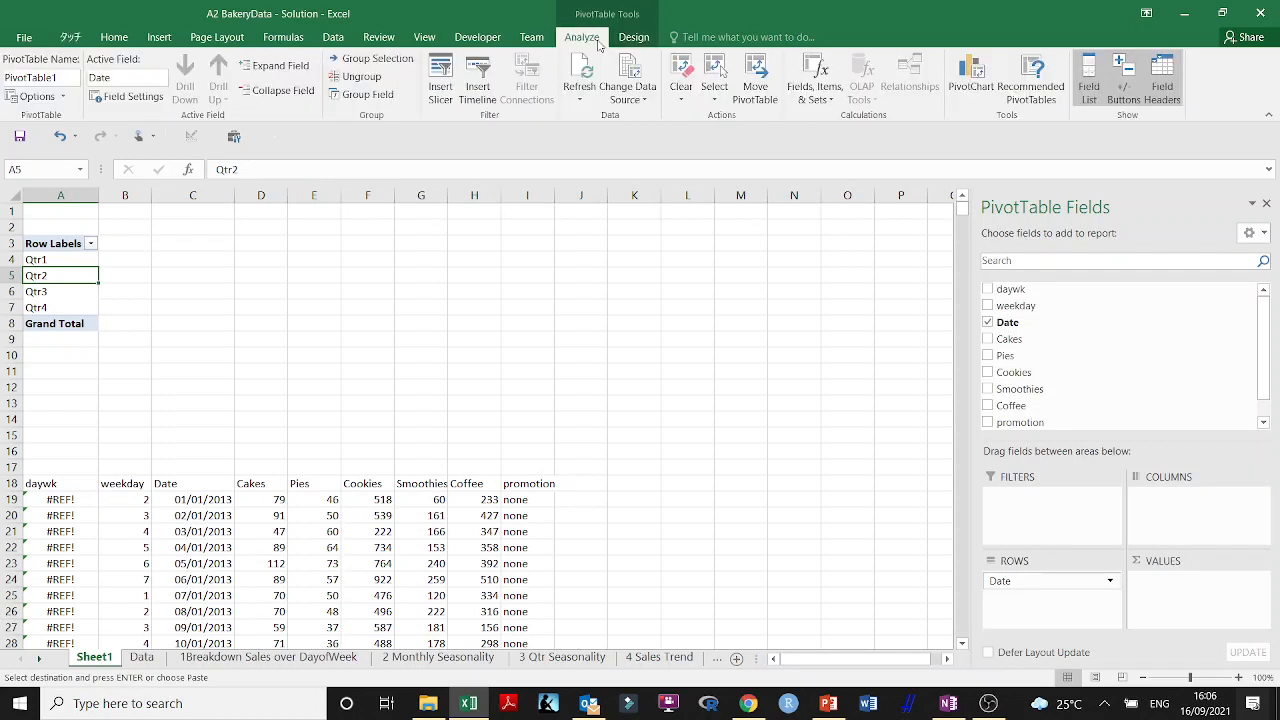
{"action": "left_click", "coordinate": [637, 100]}
{"action": "left_click", "coordinate": [668, 118]}
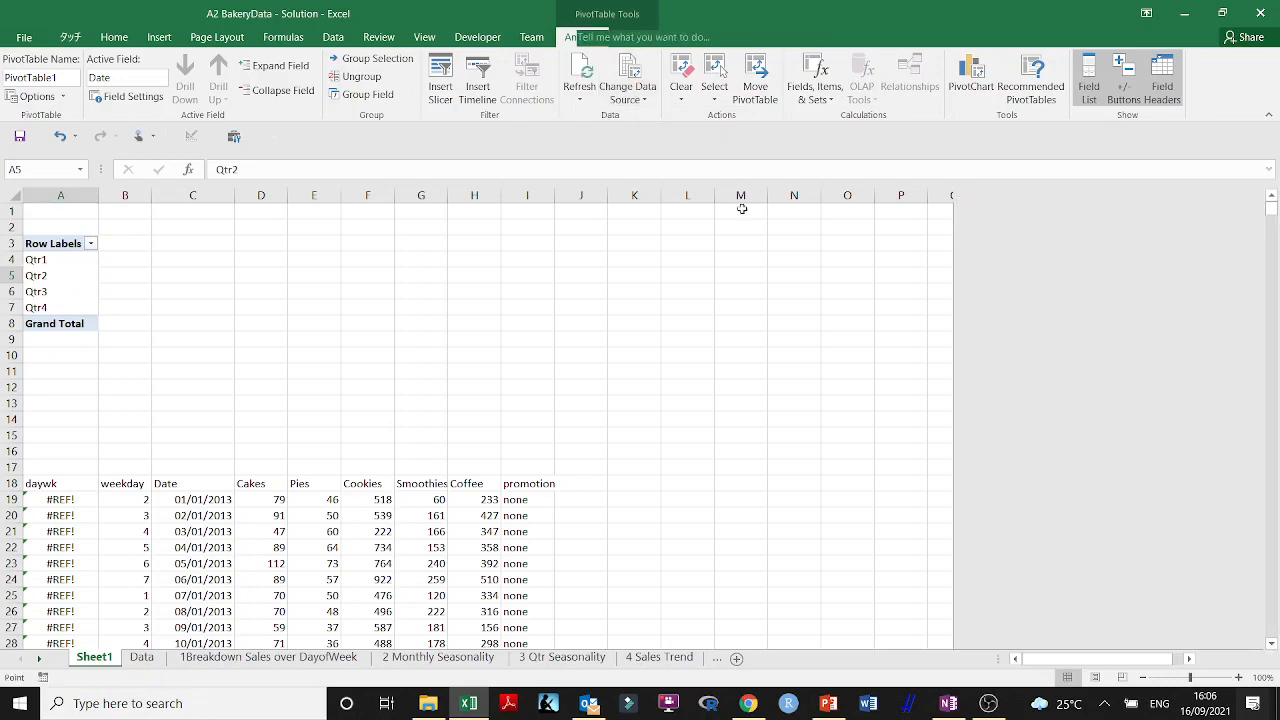
{"action": "left_click", "coordinate": [846, 285]}
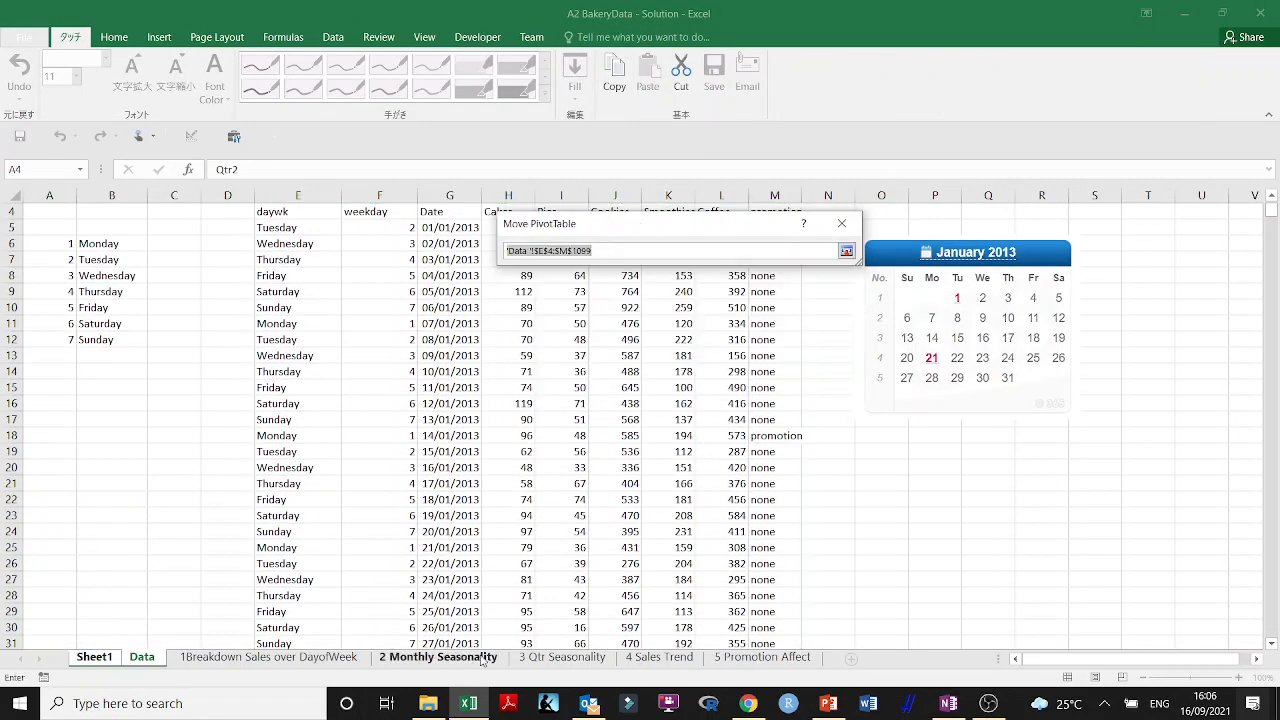
{"action": "left_click", "coordinate": [98, 659]}
{"action": "left_click", "coordinate": [42, 484]}
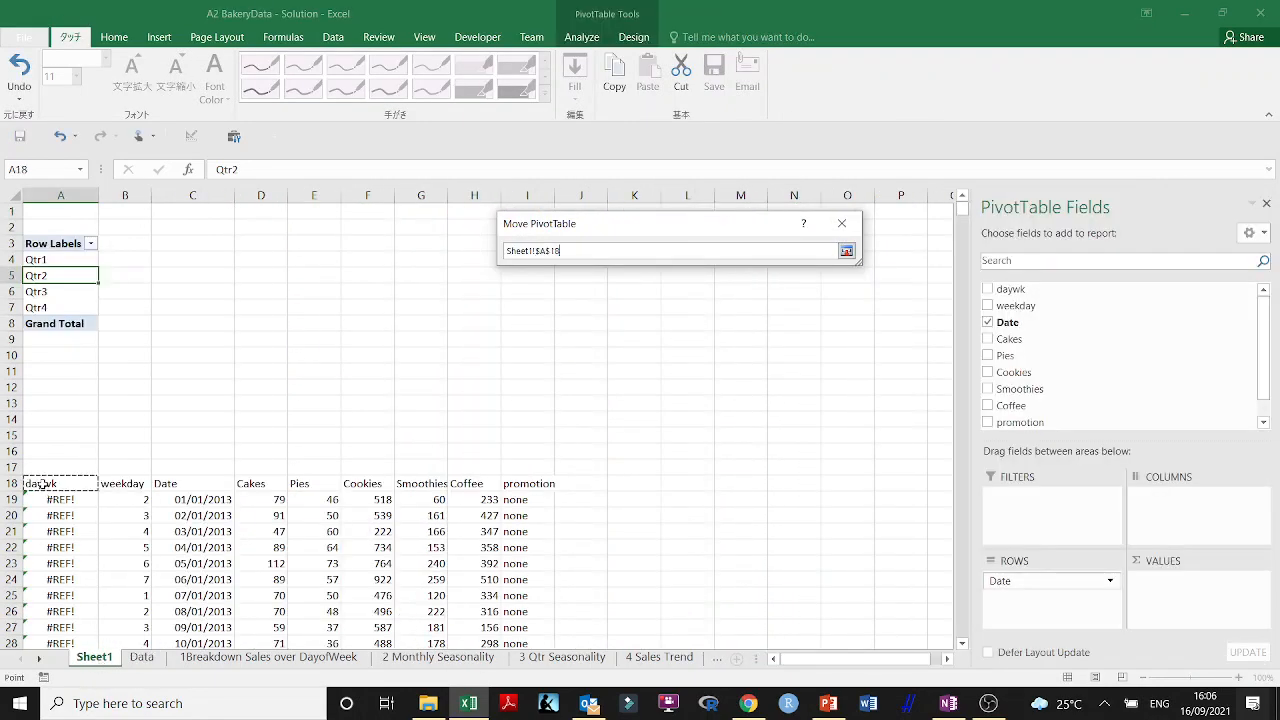
{"action": "left_click_drag", "start_coordinate": [42, 484], "coordinate": [510, 483]}
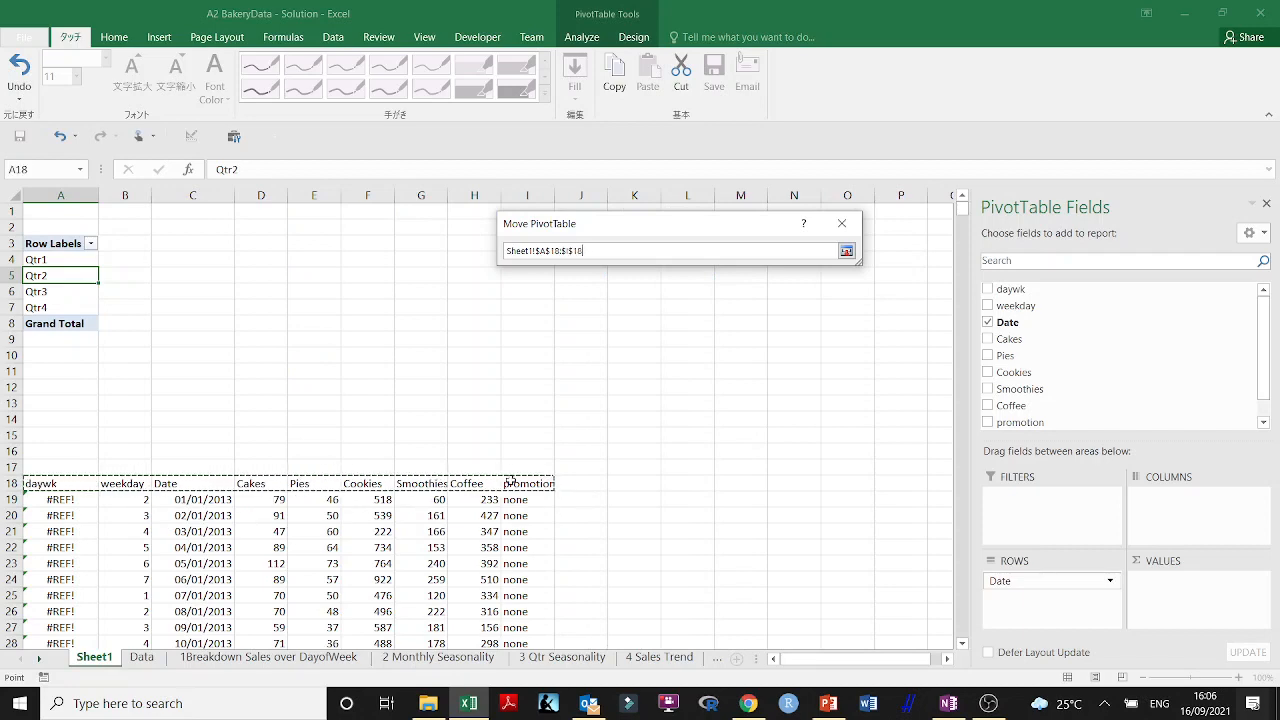
{"action": "key", "text": "ctrl+shift+Down"}
{"action": "key", "text": "Return"}
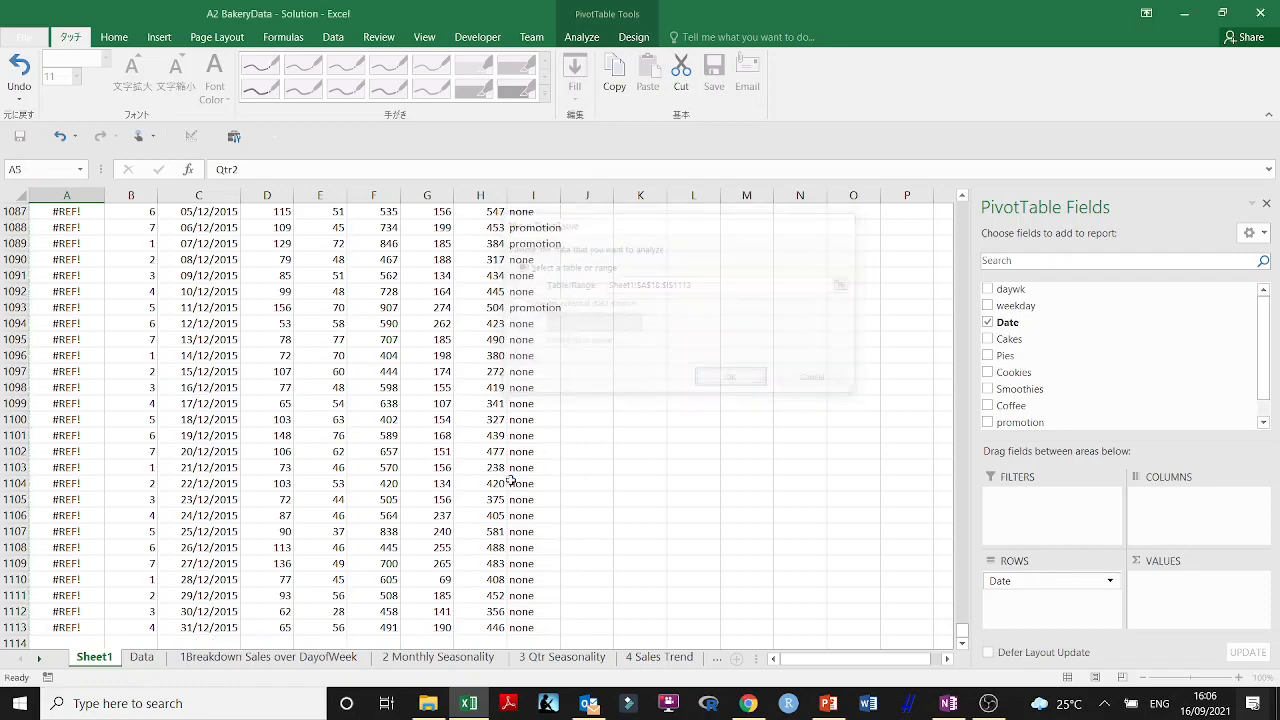
Add Cookies and Cakes as summed value fields to the Sheet1 PivotTable.
{"action": "scroll", "coordinate": [510, 482], "scroll_direction": "up", "scroll_amount": 20}
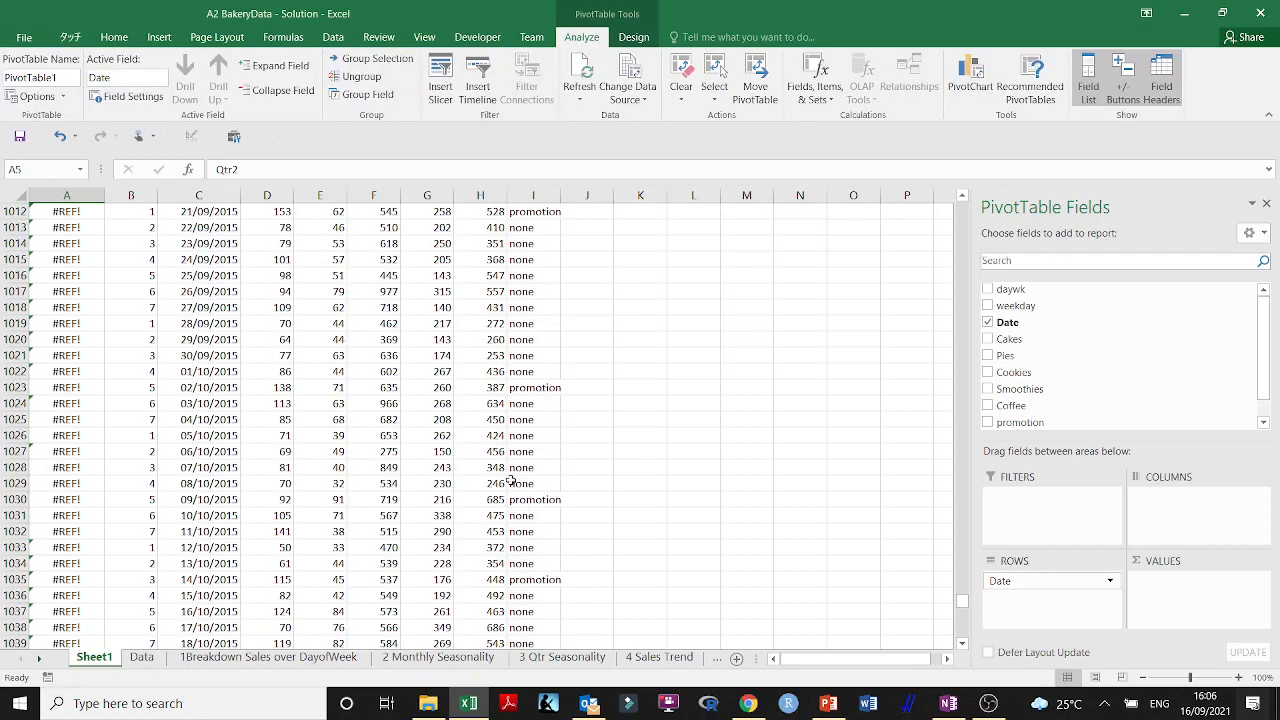
{"action": "left_click_drag", "start_coordinate": [963, 586], "coordinate": [968, 195]}
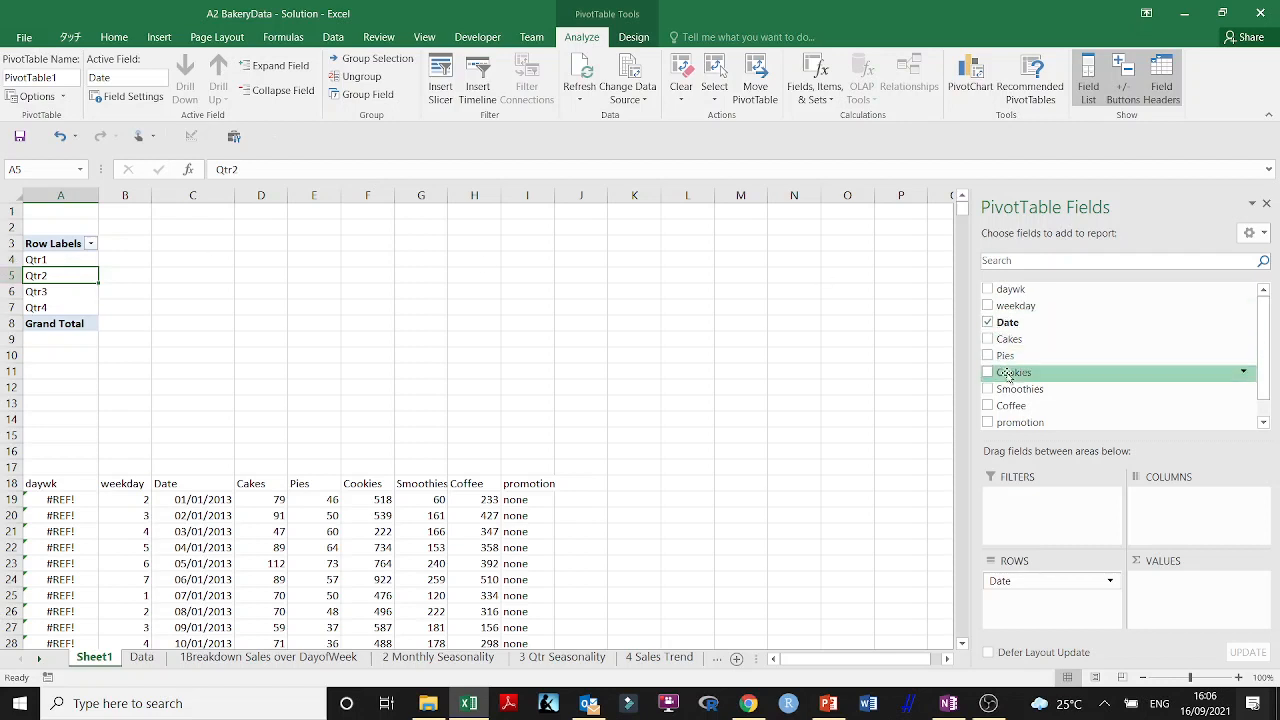
{"action": "left_click_drag", "start_coordinate": [1190, 372], "coordinate": [1208, 588]}
{"action": "left_click_drag", "start_coordinate": [1010, 339], "coordinate": [1195, 618]}
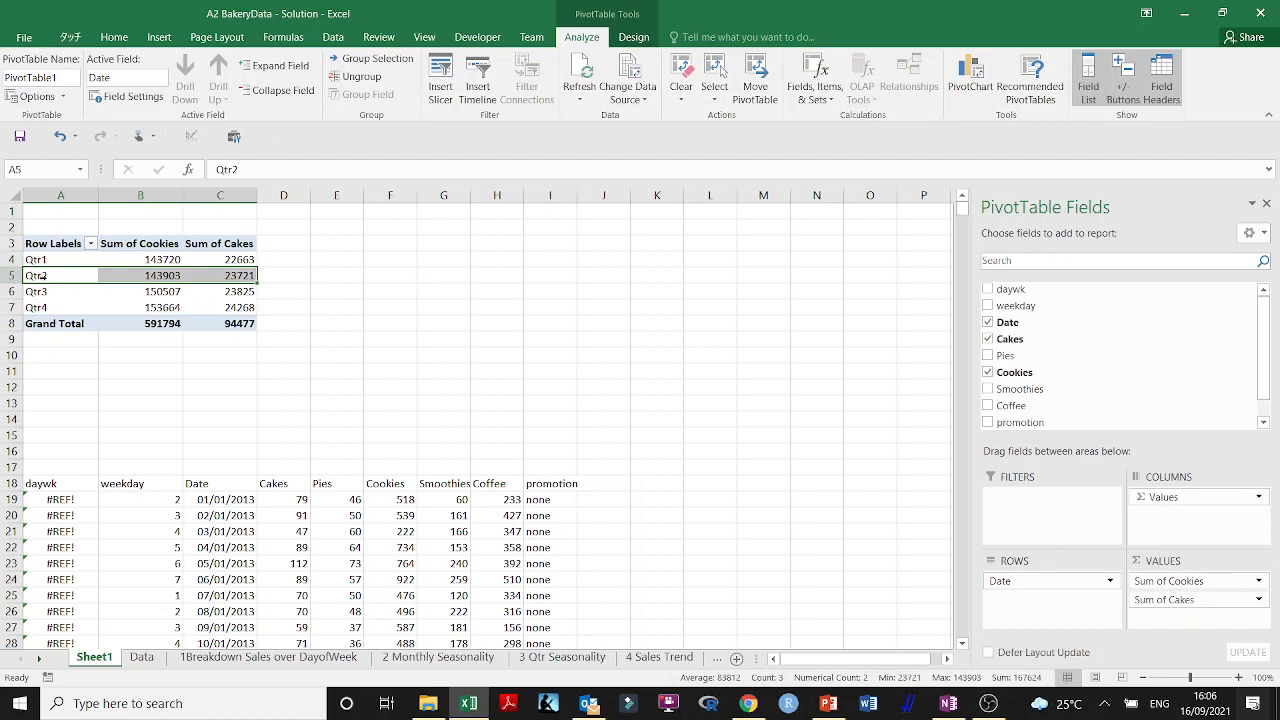
Regroup the Date row labels of the Sheet1 PivotTable by Months only, without Quarters.
{"action": "right_click", "coordinate": [42, 276]}
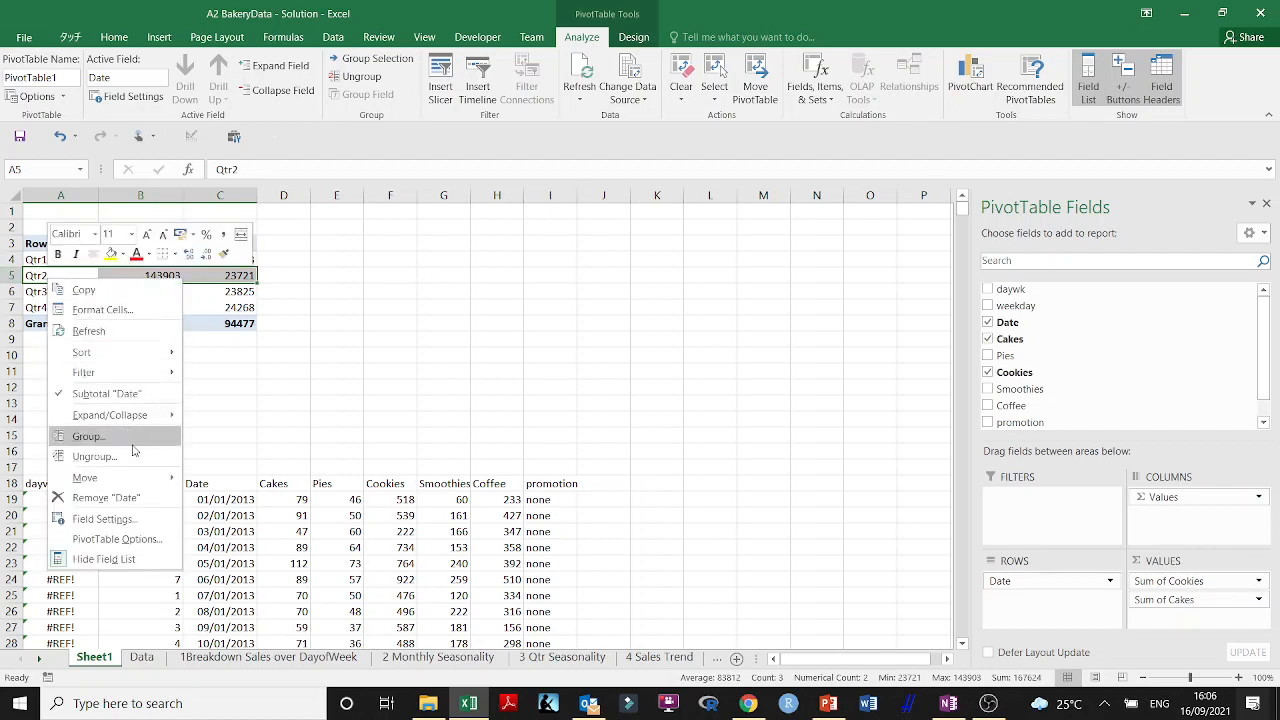
{"action": "left_click", "coordinate": [88, 436]}
{"action": "left_click", "coordinate": [59, 452]}
{"action": "left_click", "coordinate": [58, 465]}
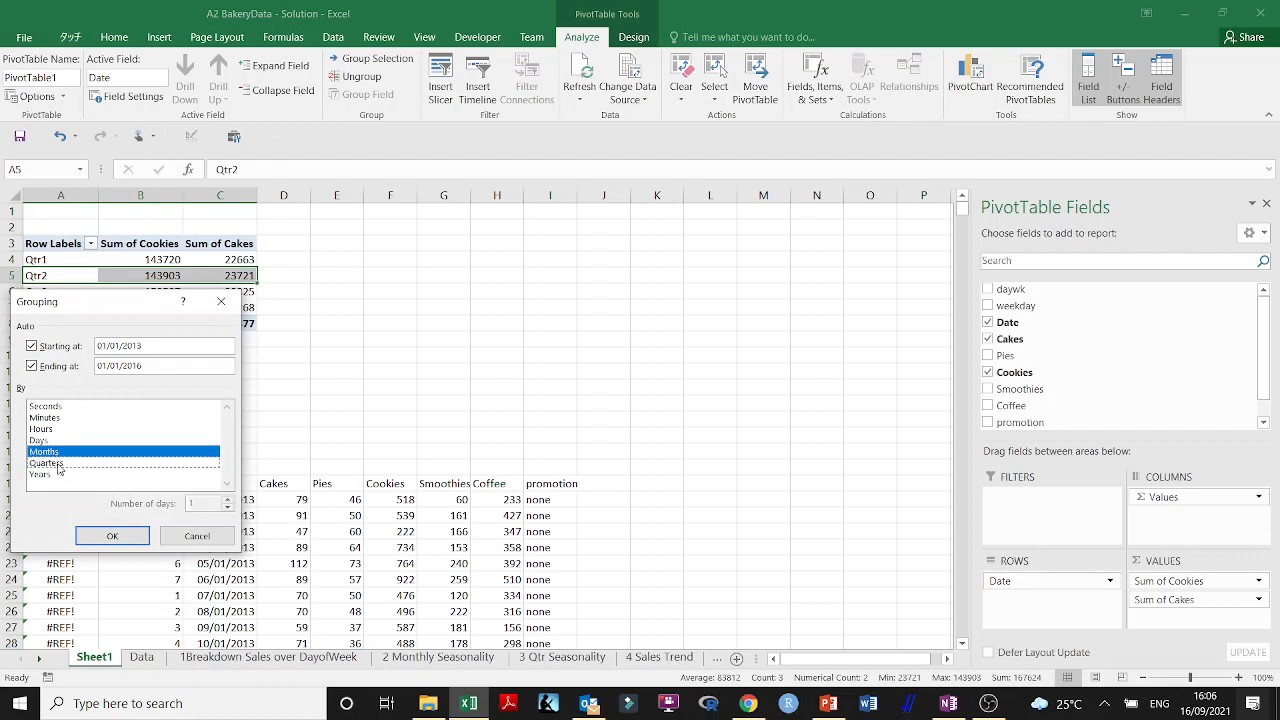
{"action": "left_click", "coordinate": [118, 540]}
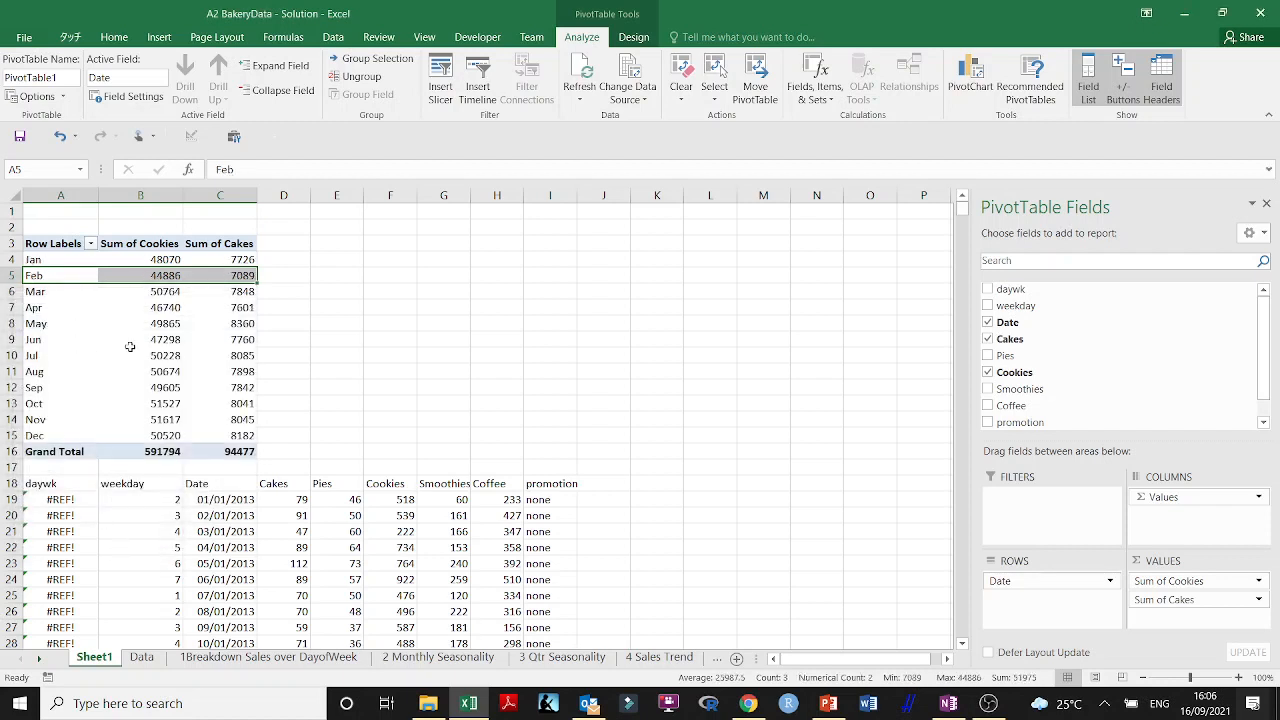
{"action": "left_click", "coordinate": [336, 356]}
{"action": "left_click", "coordinate": [60, 353]}
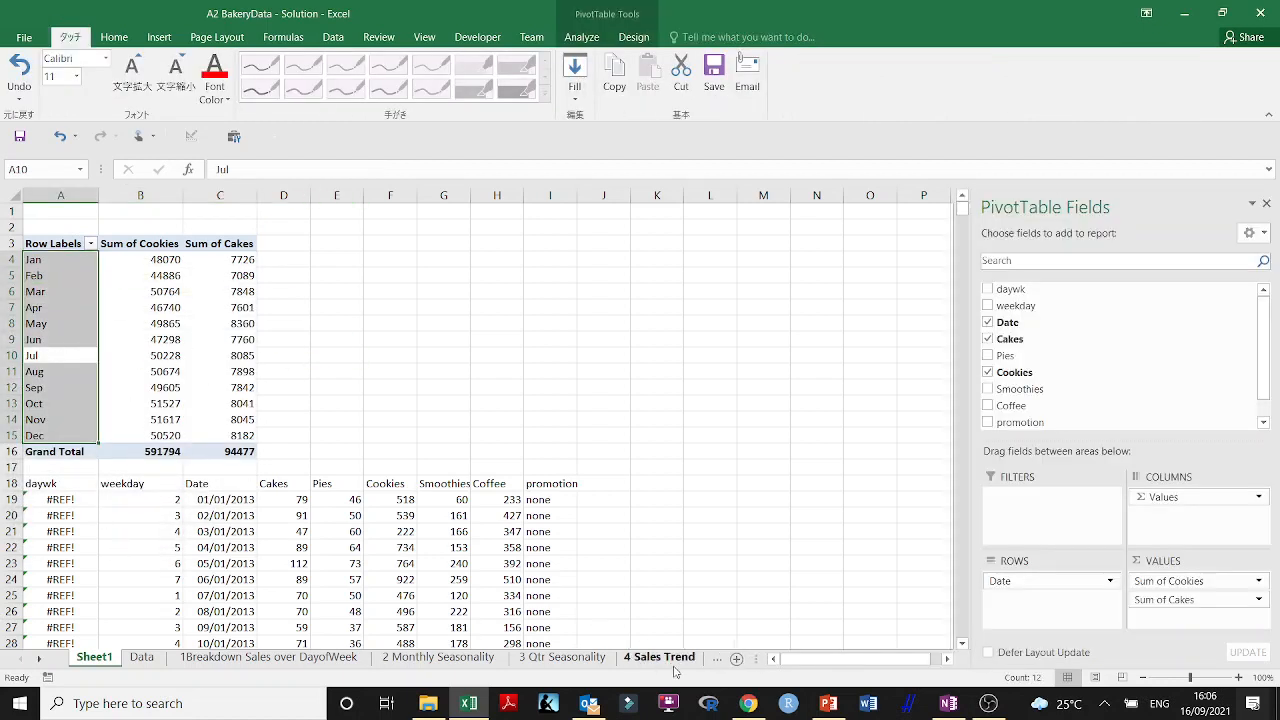
Review the PivotTables, charts and any source data tables in the monthly seasonality, quarterly seasonality and sales trend sheets.
{"action": "left_click", "coordinate": [228, 658]}
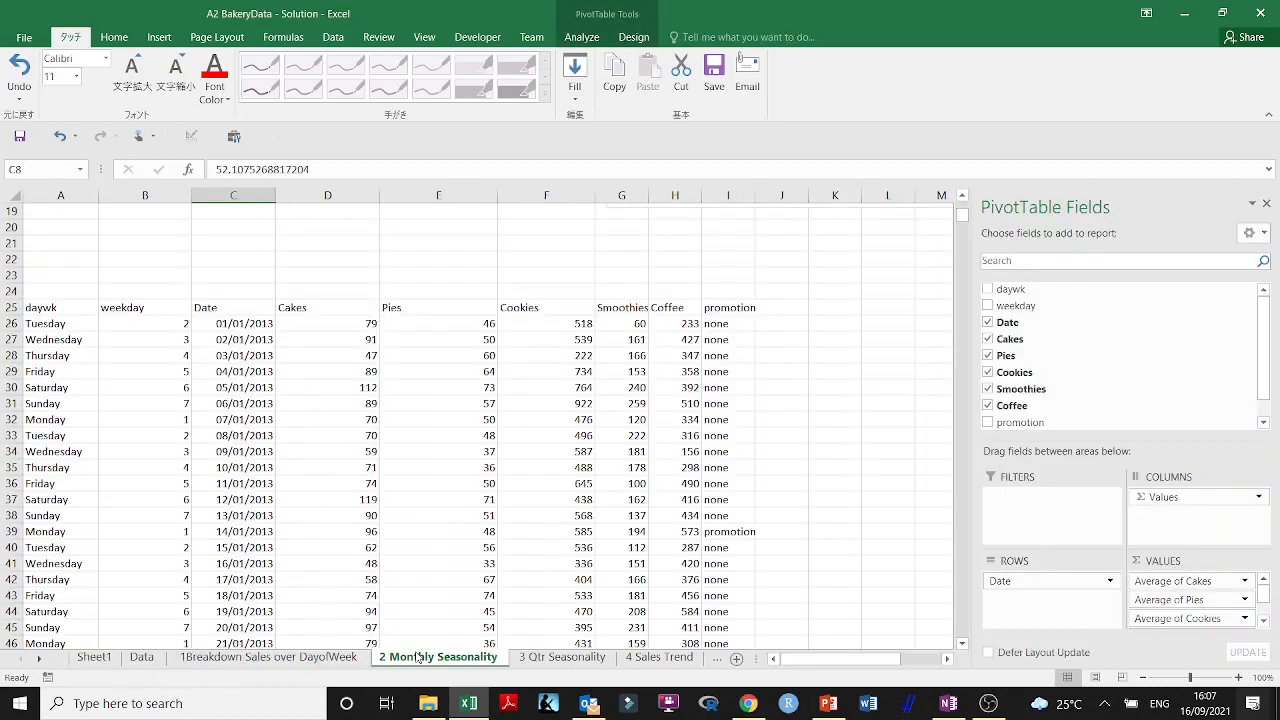
{"action": "scroll", "coordinate": [430, 520], "scroll_direction": "up", "scroll_amount": 6}
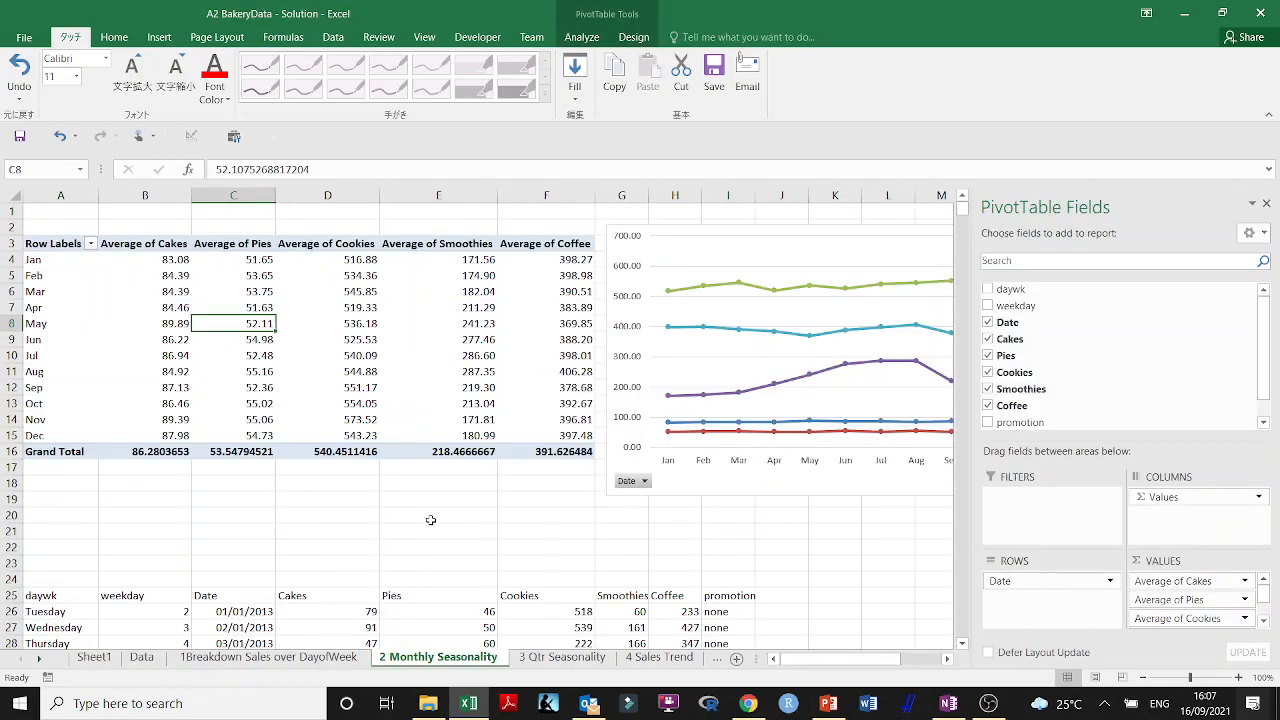
{"action": "left_click", "coordinate": [130, 606]}
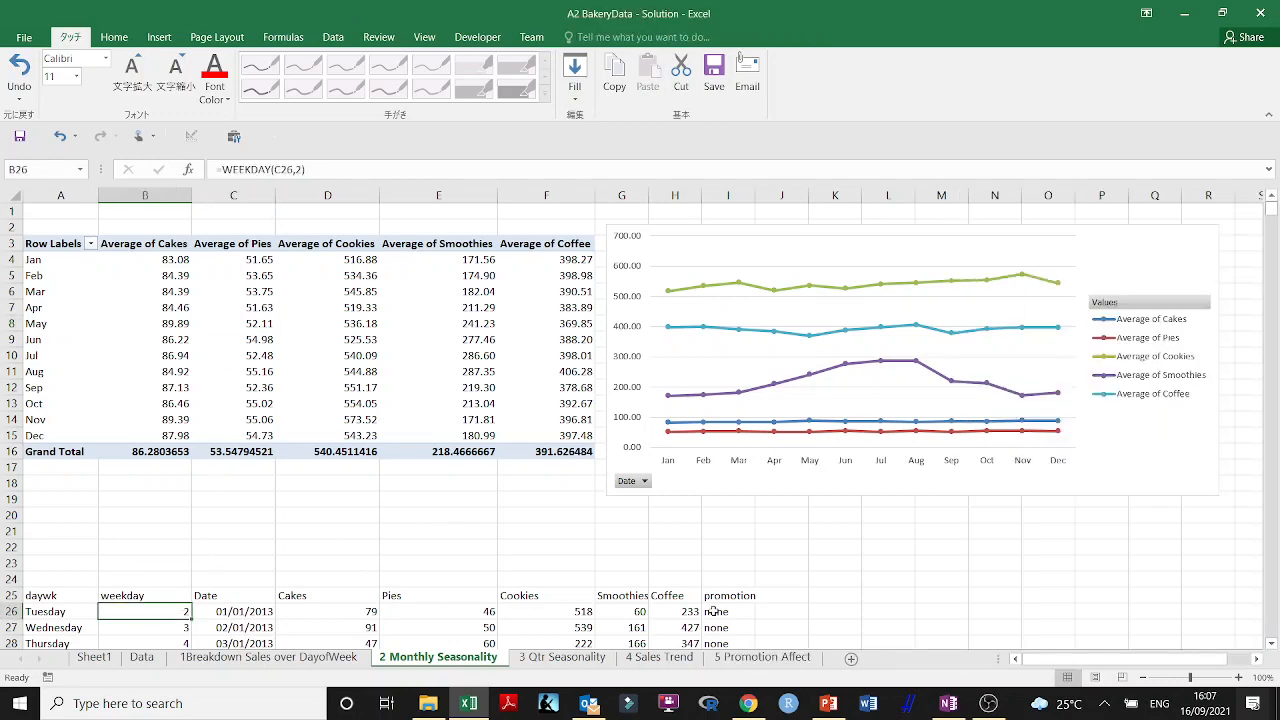
{"action": "left_click", "coordinate": [562, 657]}
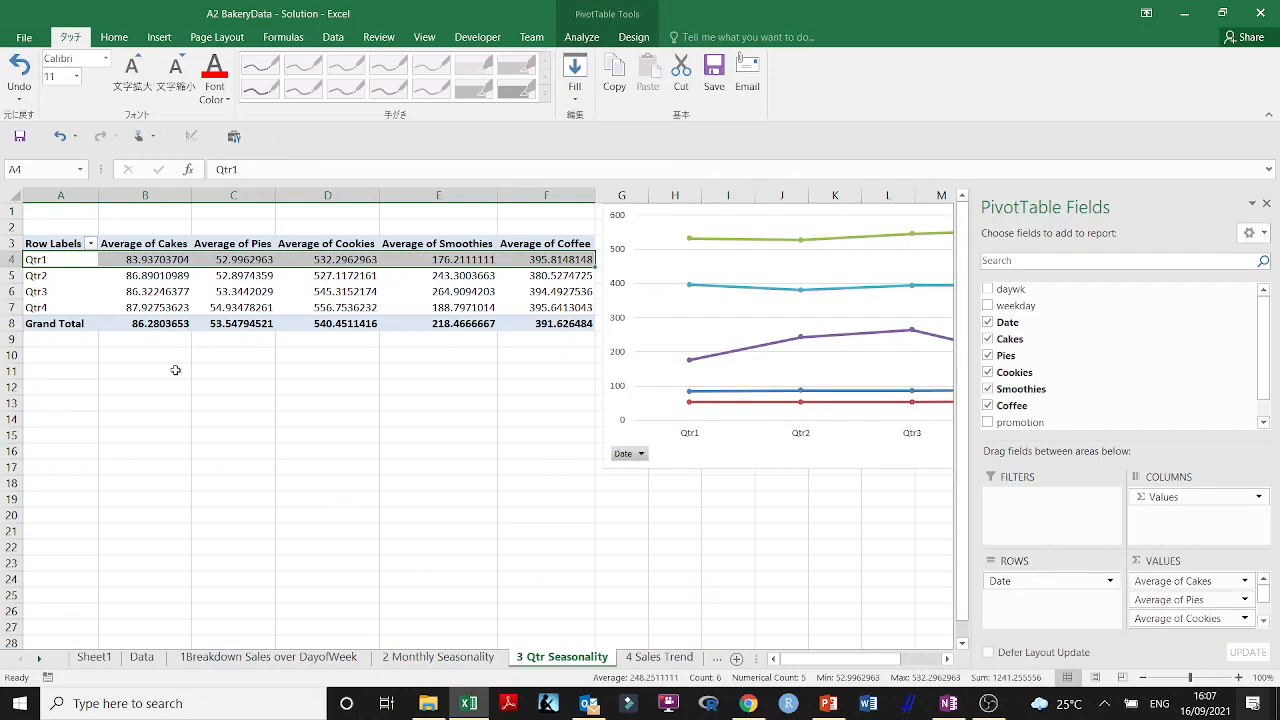
{"action": "left_click", "coordinate": [651, 659]}
{"action": "scroll", "coordinate": [294, 437], "scroll_direction": "down", "scroll_amount": 8}
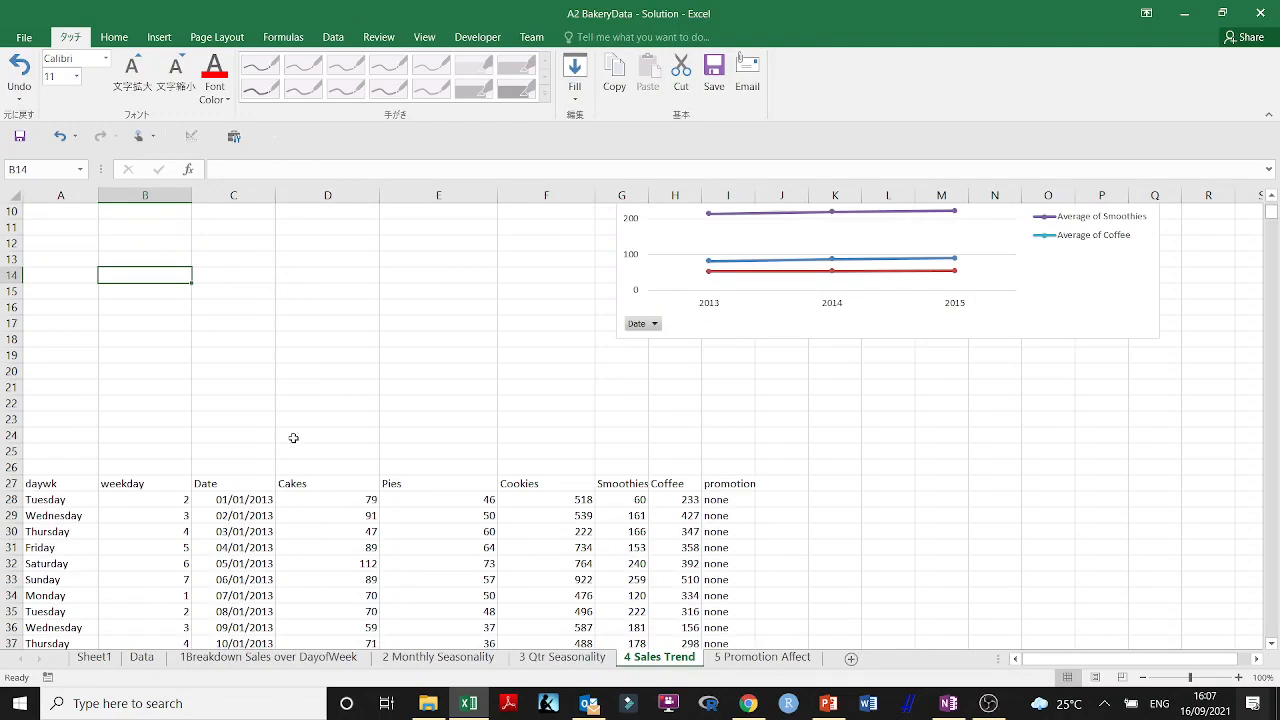
{"action": "left_click", "coordinate": [78, 247]}
{"action": "left_click_drag", "start_coordinate": [205, 247], "coordinate": [655, 540]}
Reduce the yearly product averages for 2013 to 2015 in the 4 Sales Trend PivotTable to three decimal places, leaving out the Grand Total row.
{"action": "scroll", "coordinate": [600, 540], "scroll_direction": "up", "scroll_amount": 9}
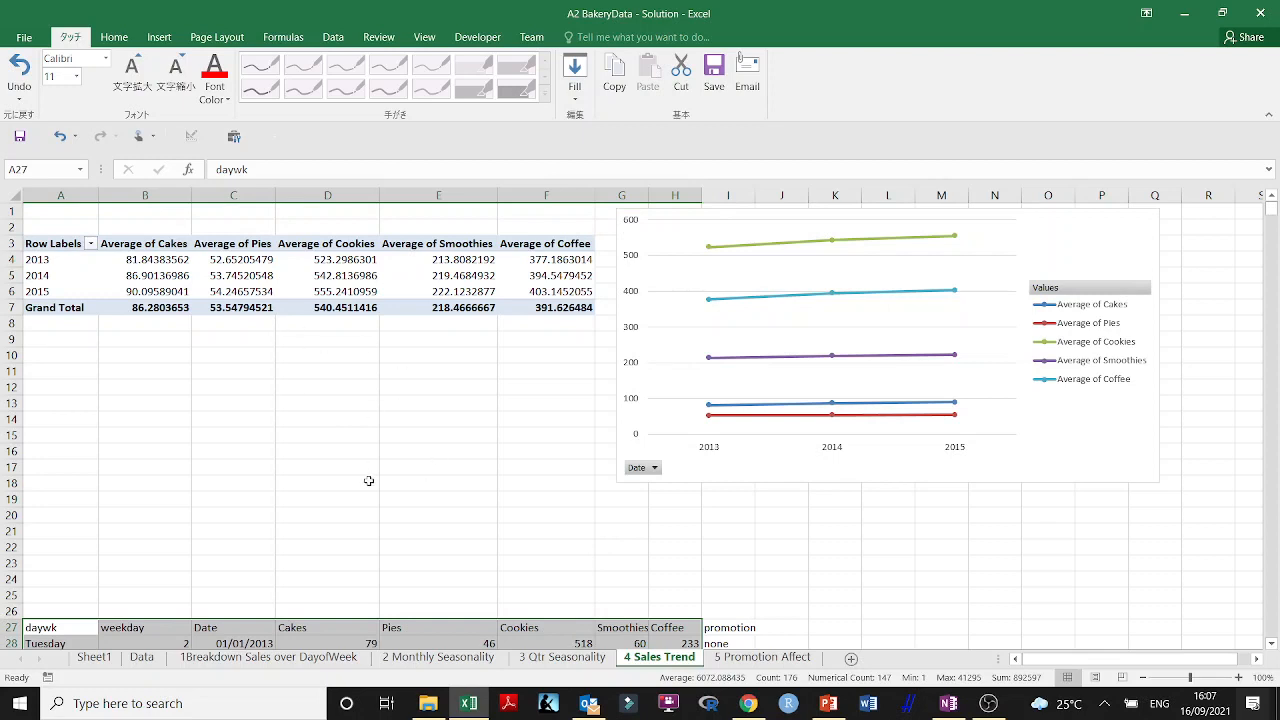
{"action": "left_click_drag", "start_coordinate": [141, 262], "coordinate": [541, 290]}
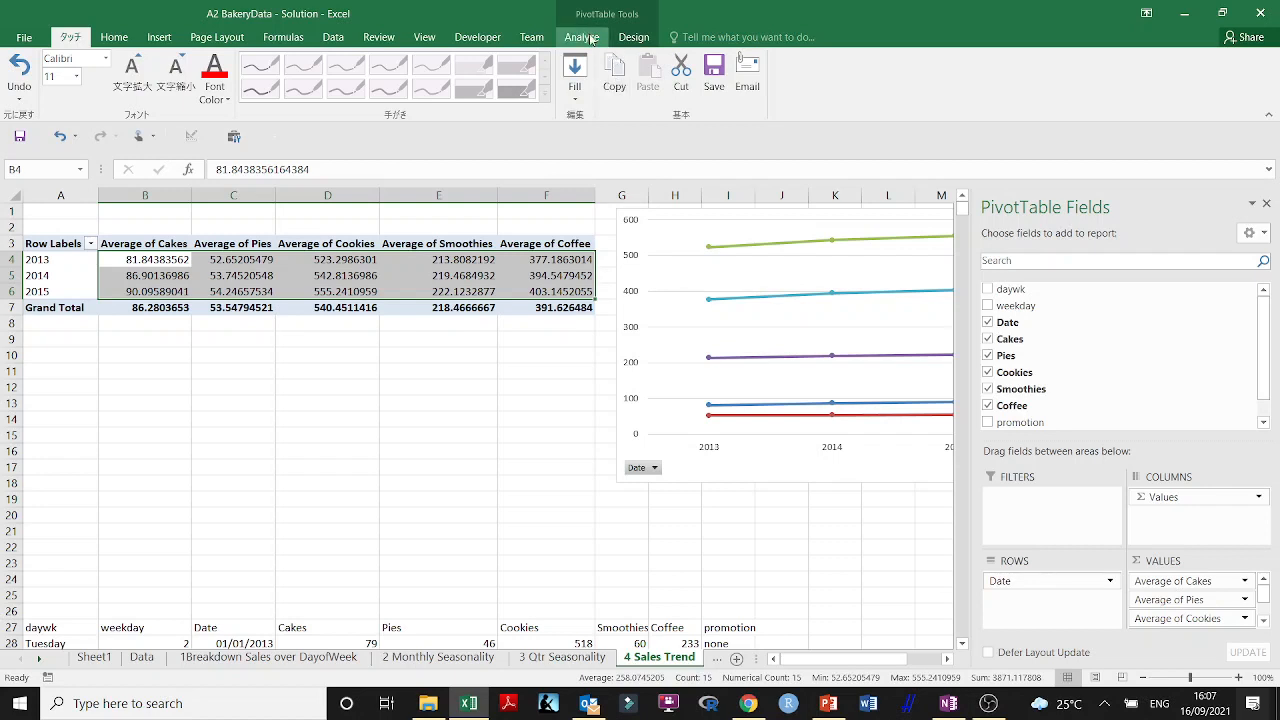
{"action": "left_click", "coordinate": [628, 40]}
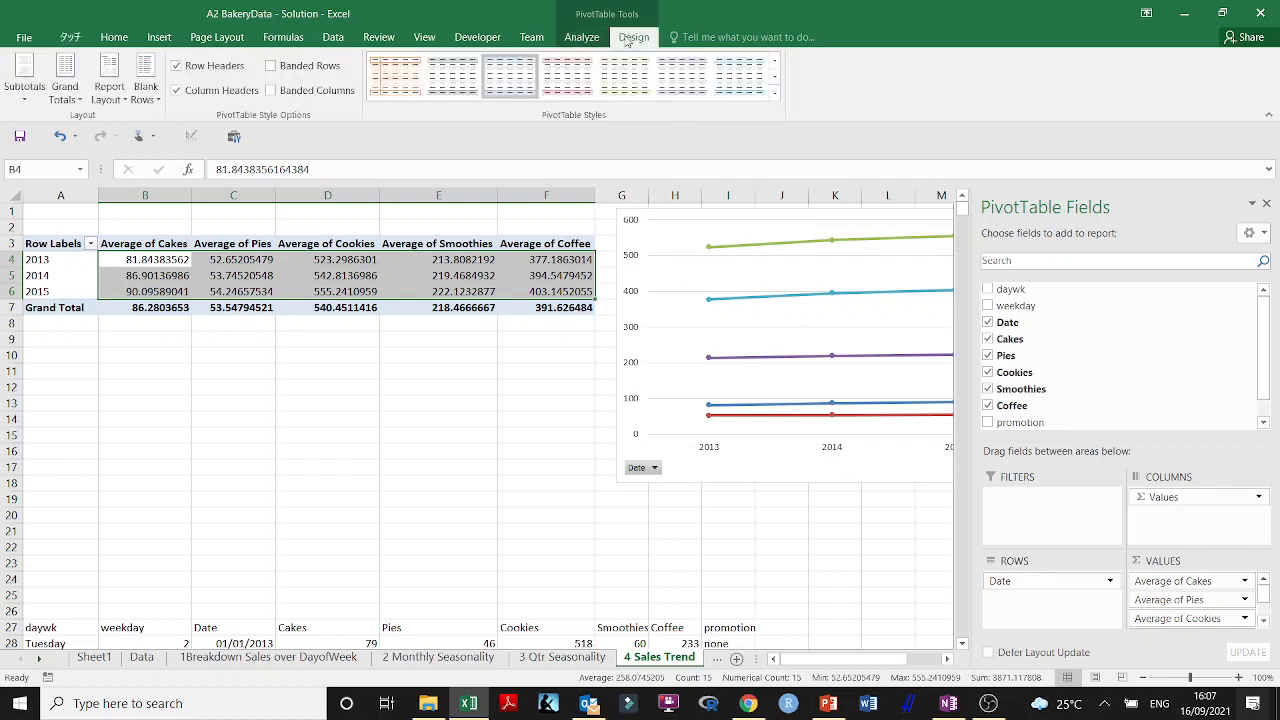
{"action": "left_click", "coordinate": [583, 44]}
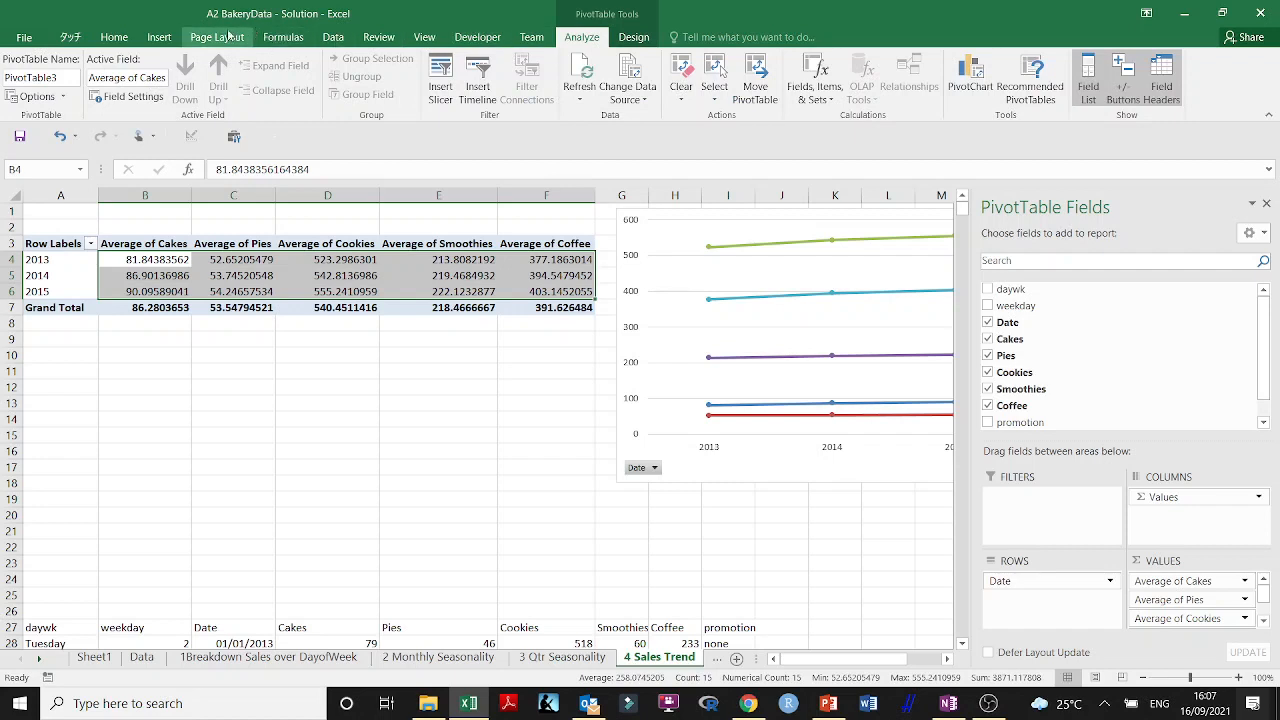
{"action": "left_click", "coordinate": [116, 42]}
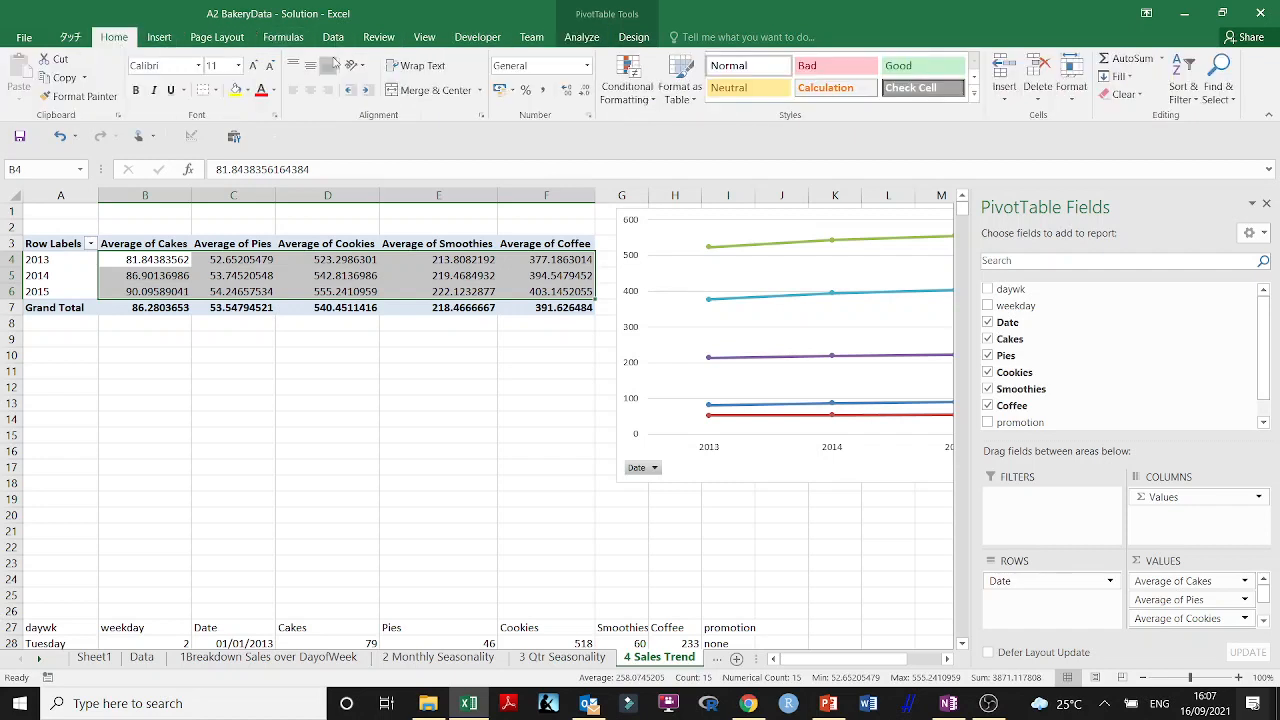
{"action": "left_click", "coordinate": [583, 91]}
{"action": "left_click", "coordinate": [583, 91]}
{"action": "left_click", "coordinate": [583, 91]}
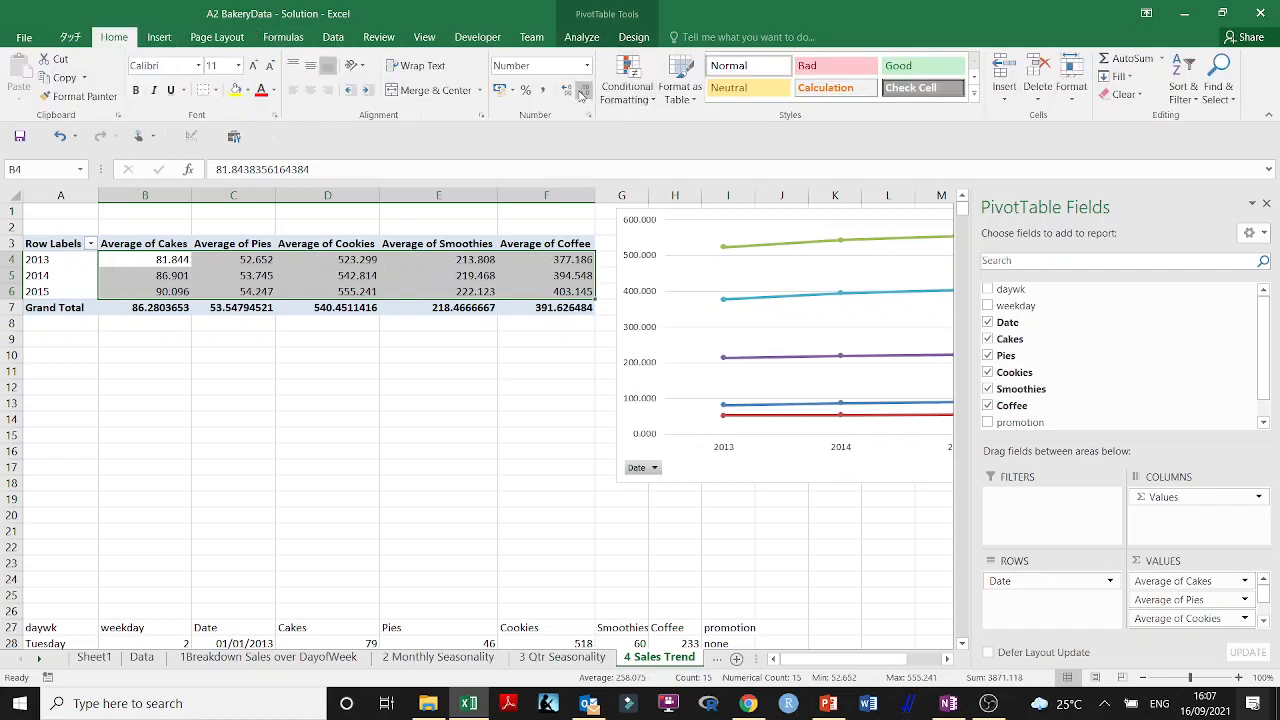
{"action": "left_click", "coordinate": [471, 434]}
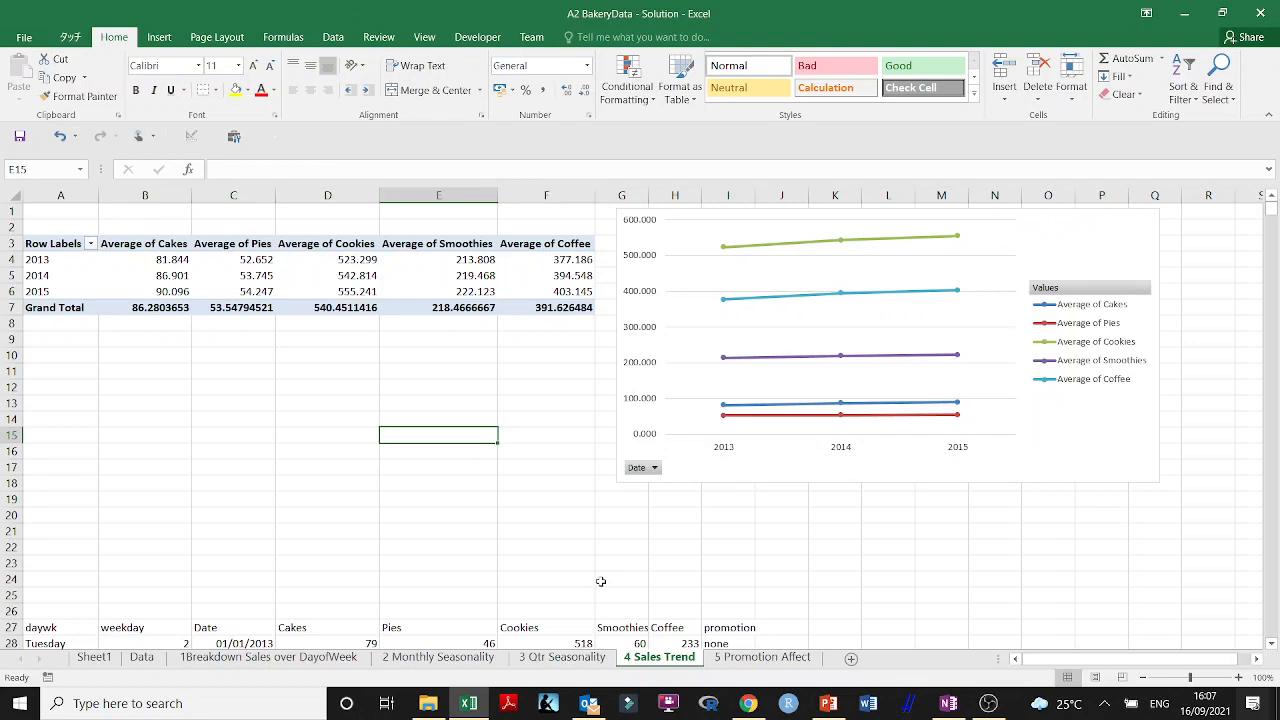
Reduce the Qtr1 to Qtr4 product averages in the 3 Qtr Seasonality PivotTable to two decimal places, leaving out the Grand Total row.
{"action": "left_click", "coordinate": [538, 650]}
{"action": "left_click_drag", "start_coordinate": [175, 260], "coordinate": [563, 306]}
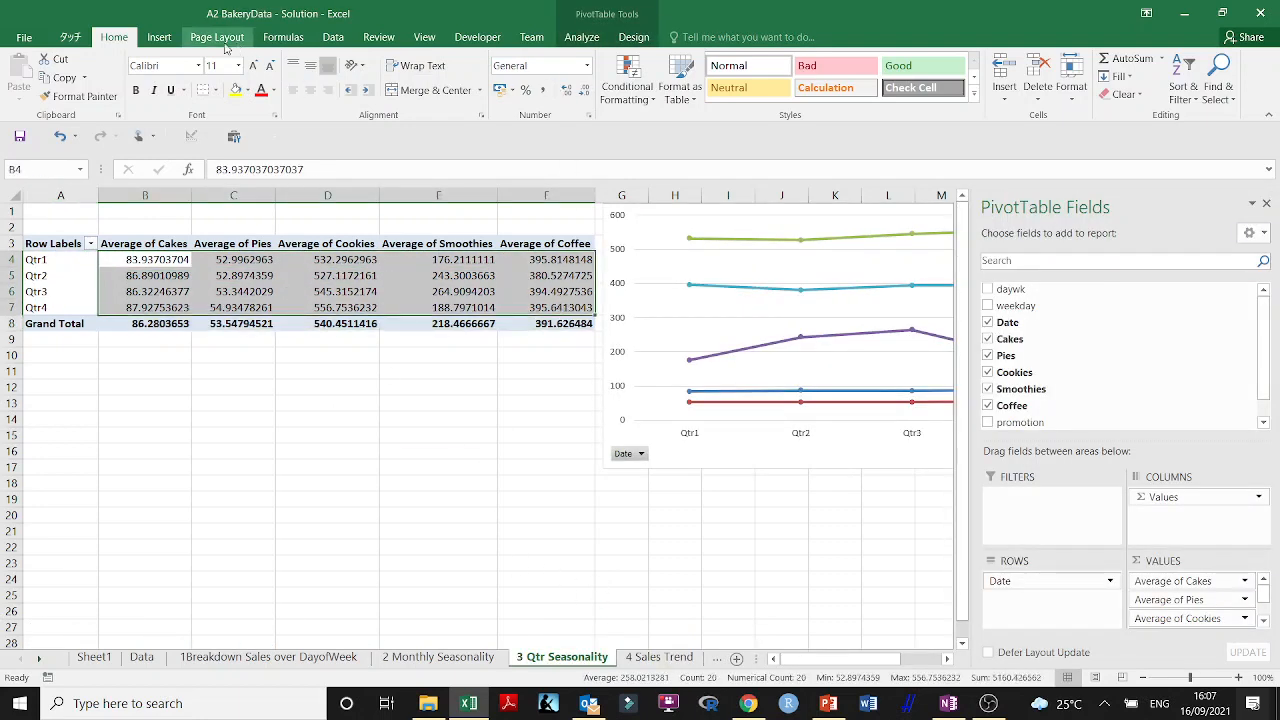
{"action": "left_click", "coordinate": [588, 92]}
{"action": "left_click", "coordinate": [588, 92]}
{"action": "left_click", "coordinate": [588, 92]}
{"action": "left_click", "coordinate": [588, 92]}
{"action": "left_click", "coordinate": [588, 92]}
{"action": "left_click", "coordinate": [588, 92]}
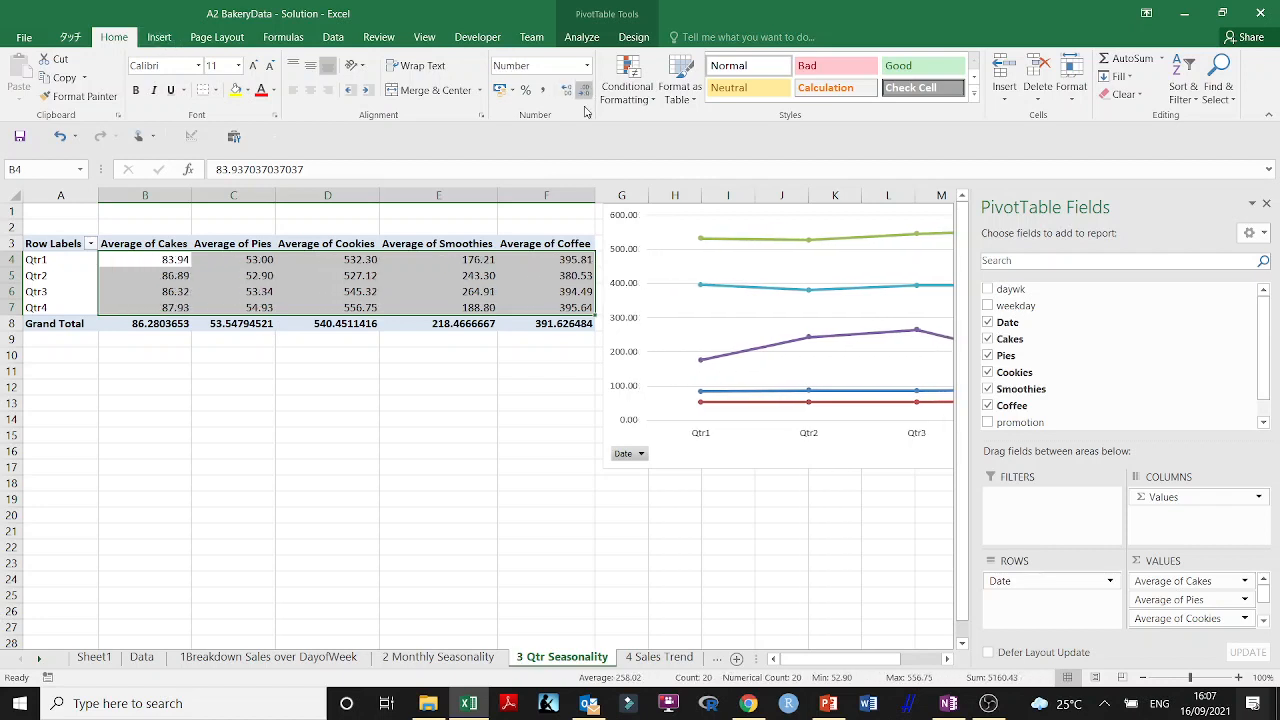
{"action": "left_click", "coordinate": [448, 492]}
Check the number formatting of the monthly averages on the 2 Monthly Seasonality sheet.
{"action": "left_click", "coordinate": [487, 662]}
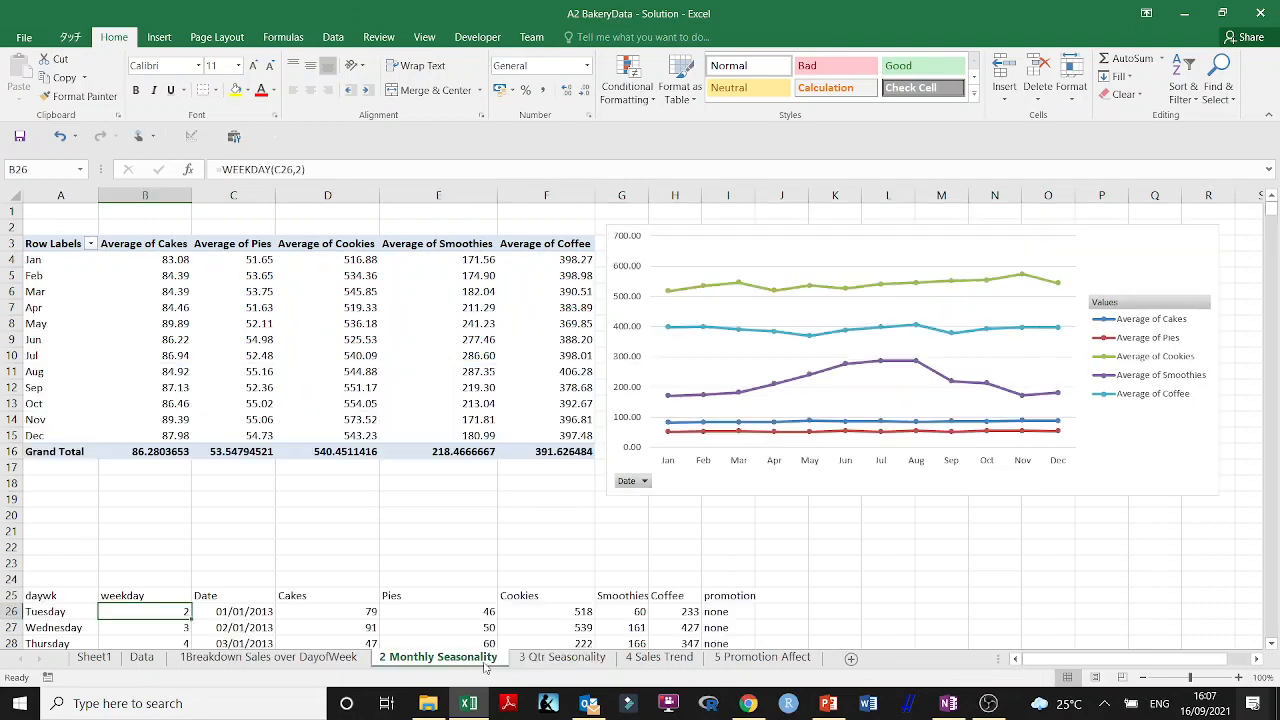
{"action": "left_click", "coordinate": [446, 497]}
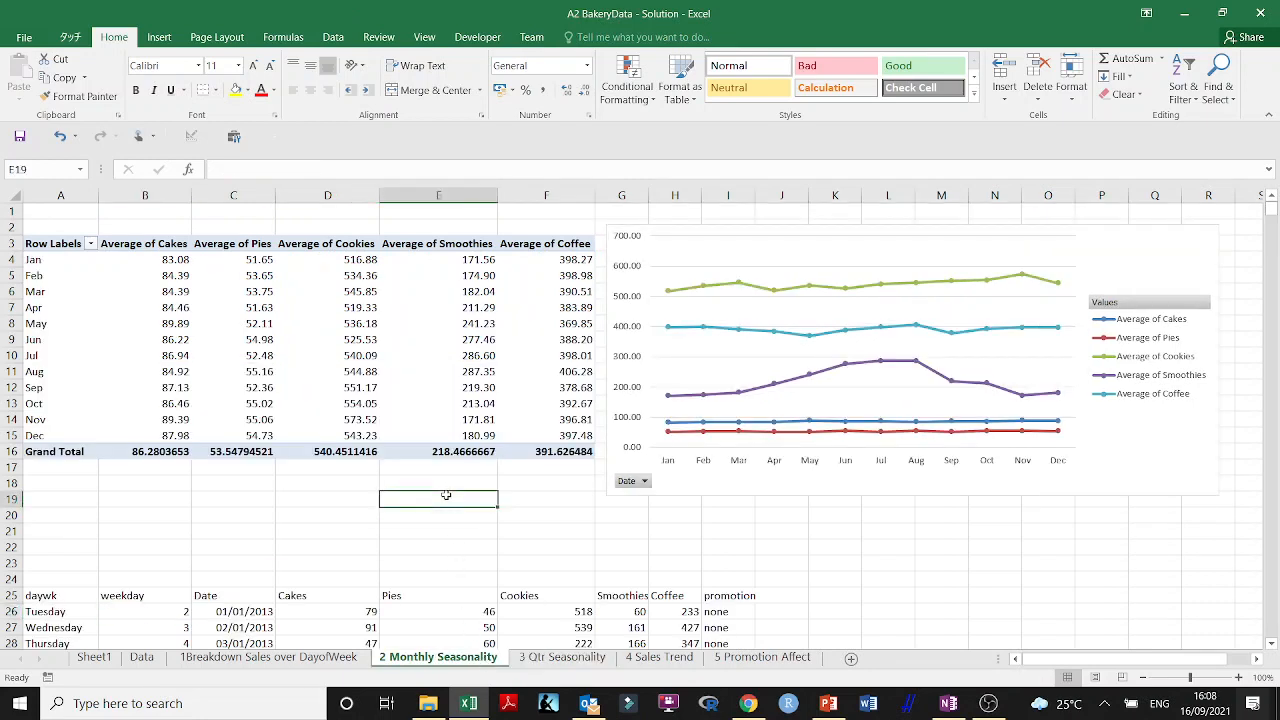